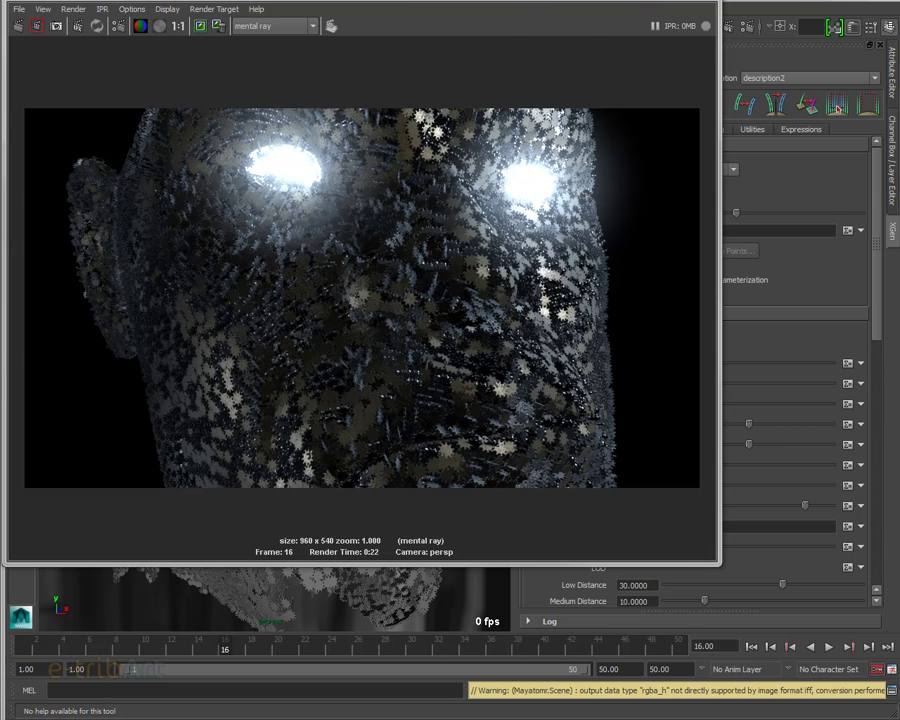
Step: Close the Render View showing the finished mental ray render of the gear-covered head
{"action": "left_click", "coordinate": [645, 33]}
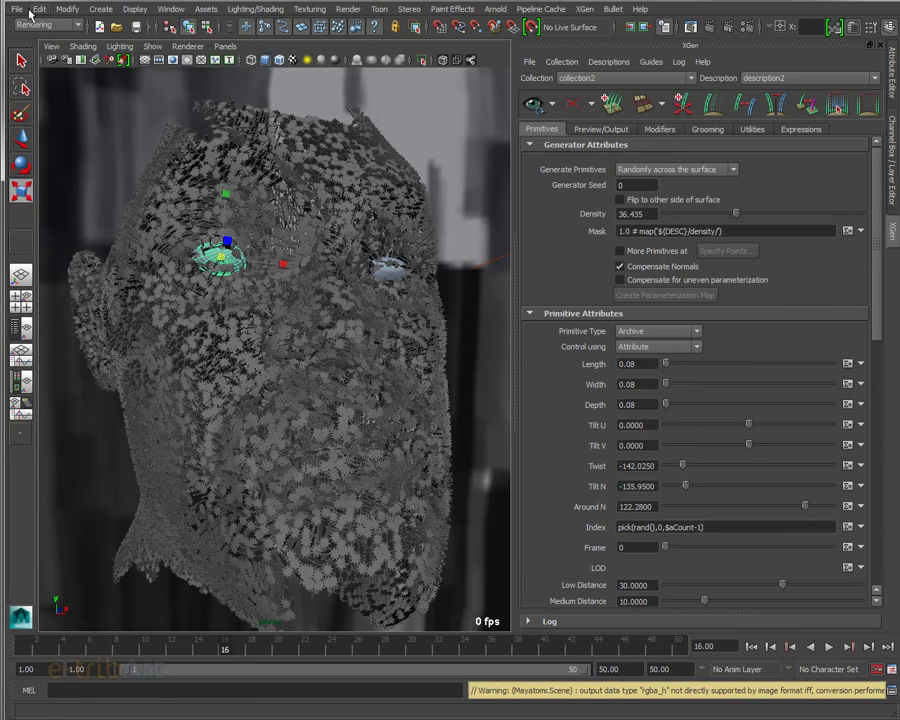
Step: Start a new scene, saving changes to the gear-covered head scene first
{"action": "left_click", "coordinate": [17, 9]}
{"action": "left_click", "coordinate": [28, 33]}
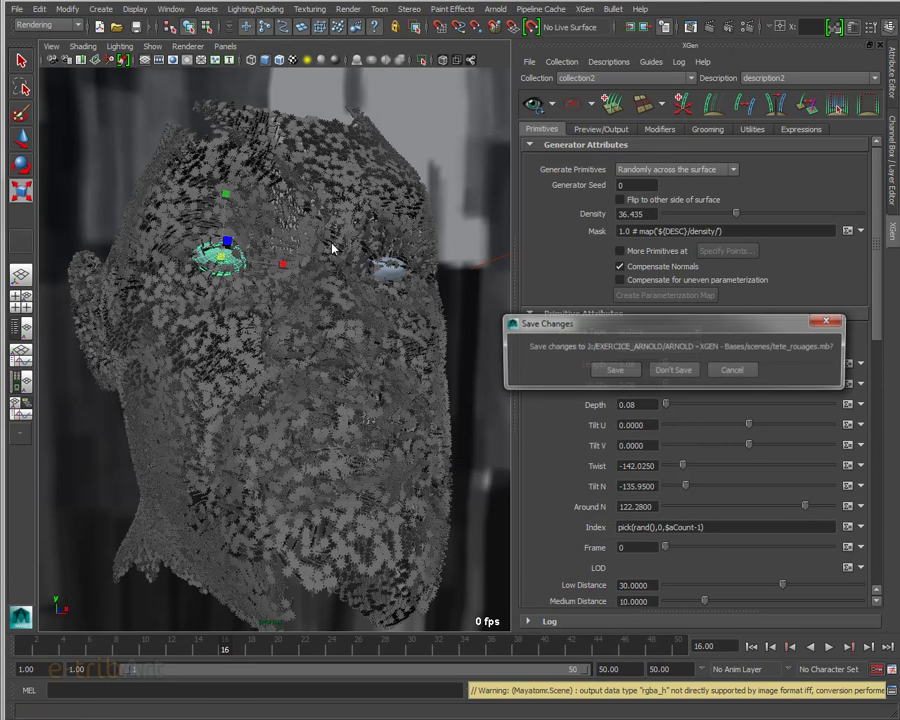
{"action": "left_click", "coordinate": [604, 376]}
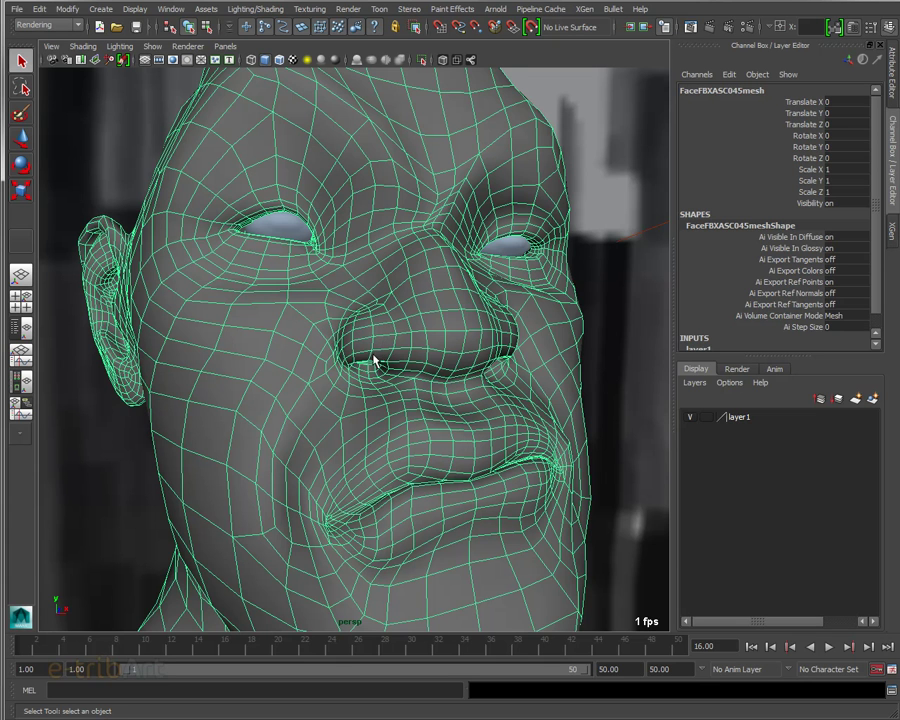
Step: Orbit the face mesh to a frontal view and toggle layer1 visibility off and back on
{"action": "left_click_drag", "start_coordinate": [373, 360], "coordinate": [341, 268], "text": "alt"}
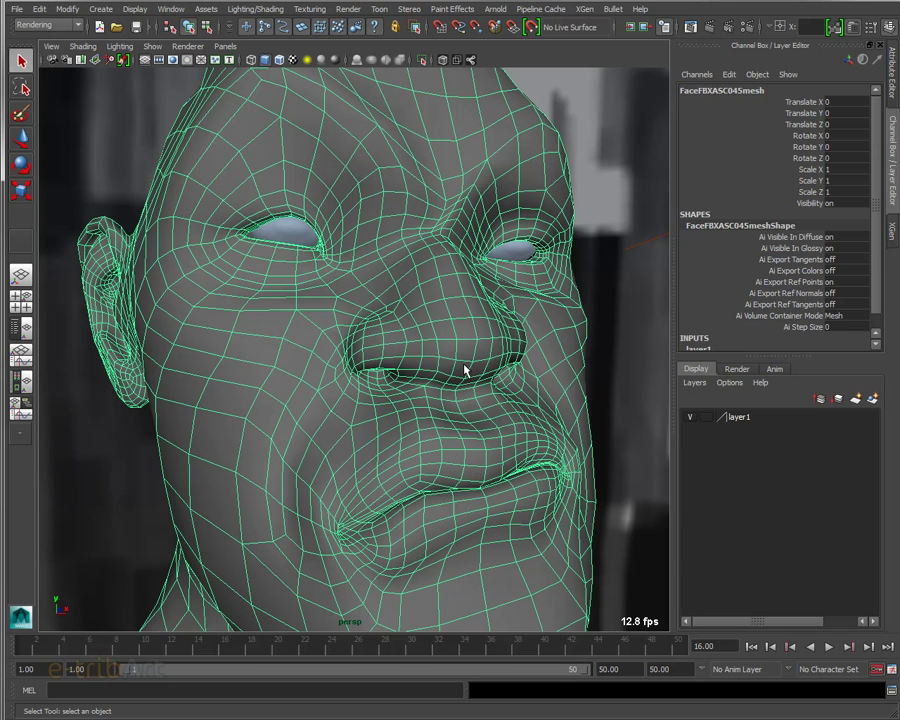
{"action": "left_click", "coordinate": [690, 418]}
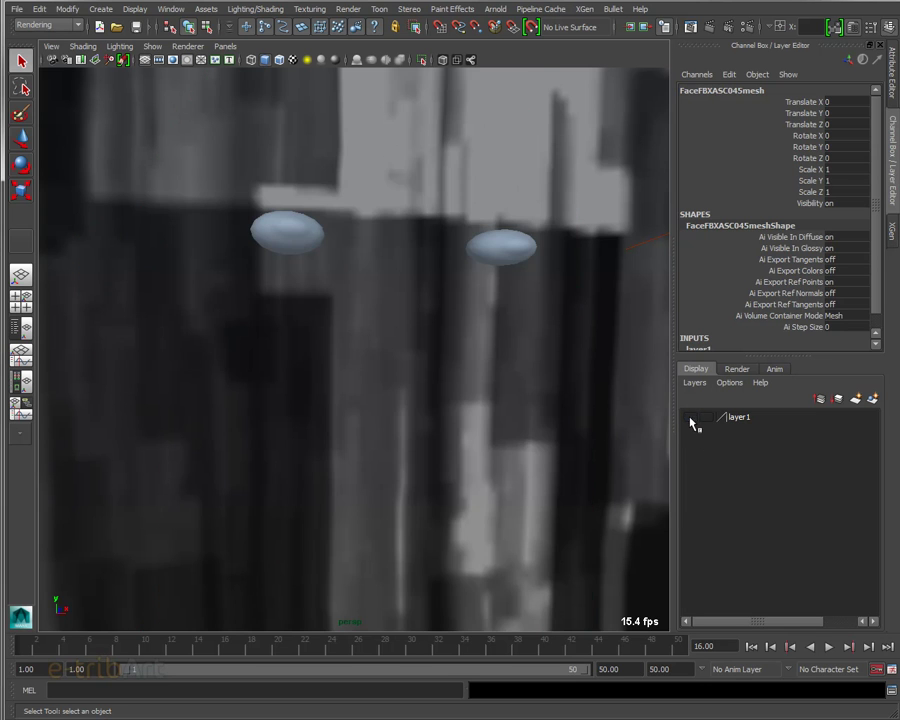
{"action": "left_click", "coordinate": [690, 418]}
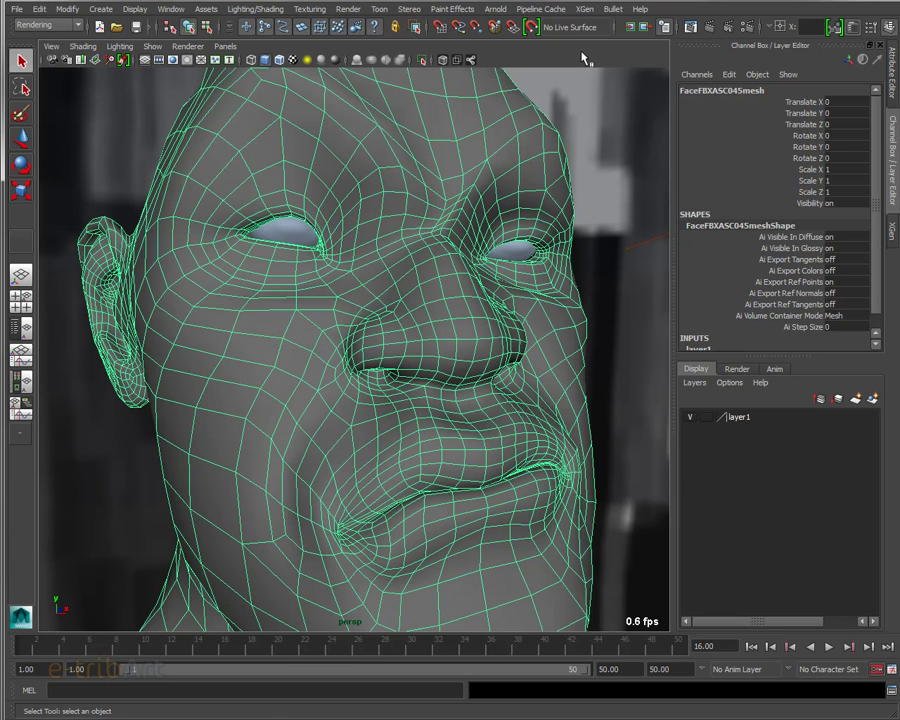
{"action": "left_click", "coordinate": [583, 10]}
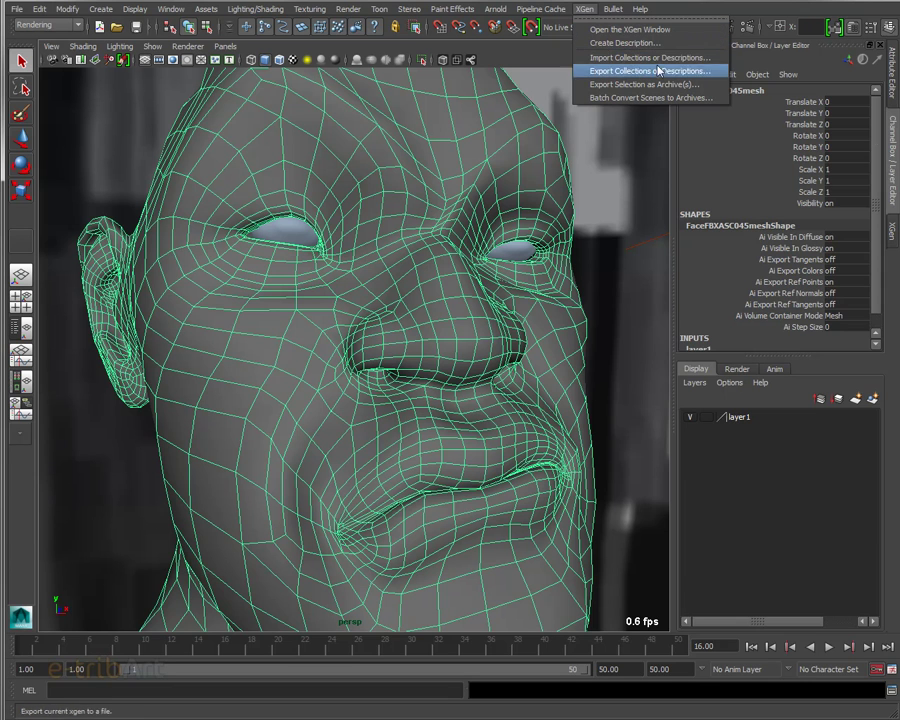
Step: Open the XGen Window beside the face mesh, showing its getting-started page
{"action": "left_click", "coordinate": [604, 36]}
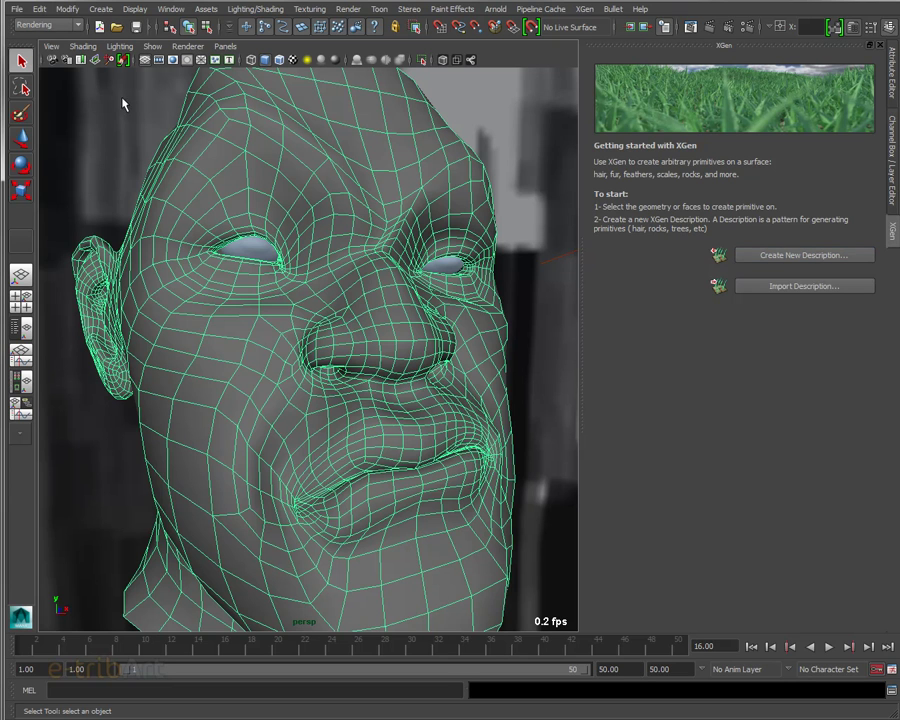
Step: Save the face-mesh scene as tete_01.mb in the project's scenes folder
{"action": "left_click", "coordinate": [17, 10]}
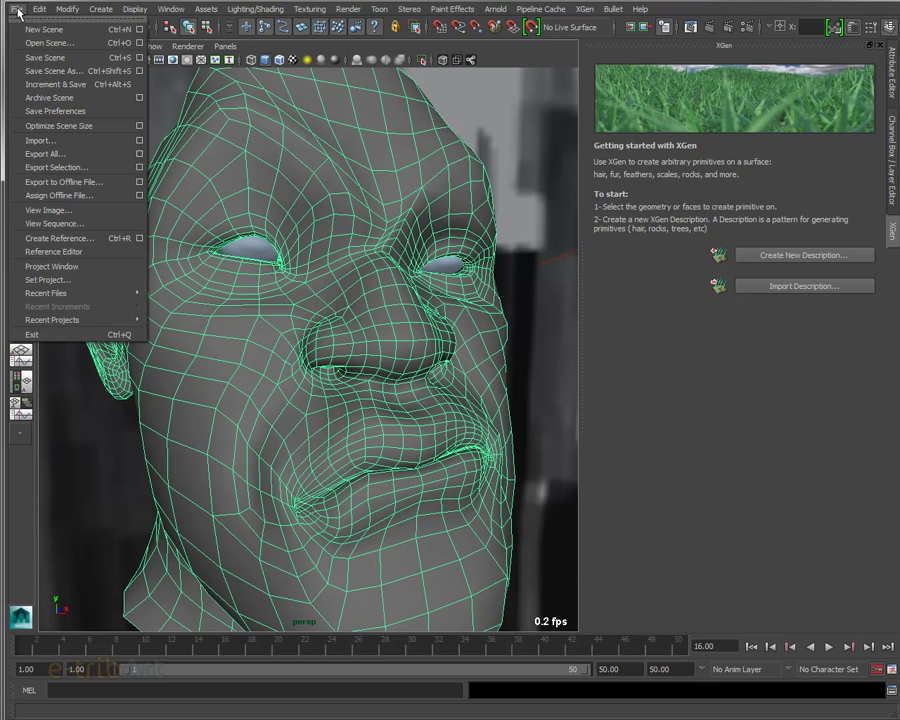
{"action": "left_click", "coordinate": [60, 71]}
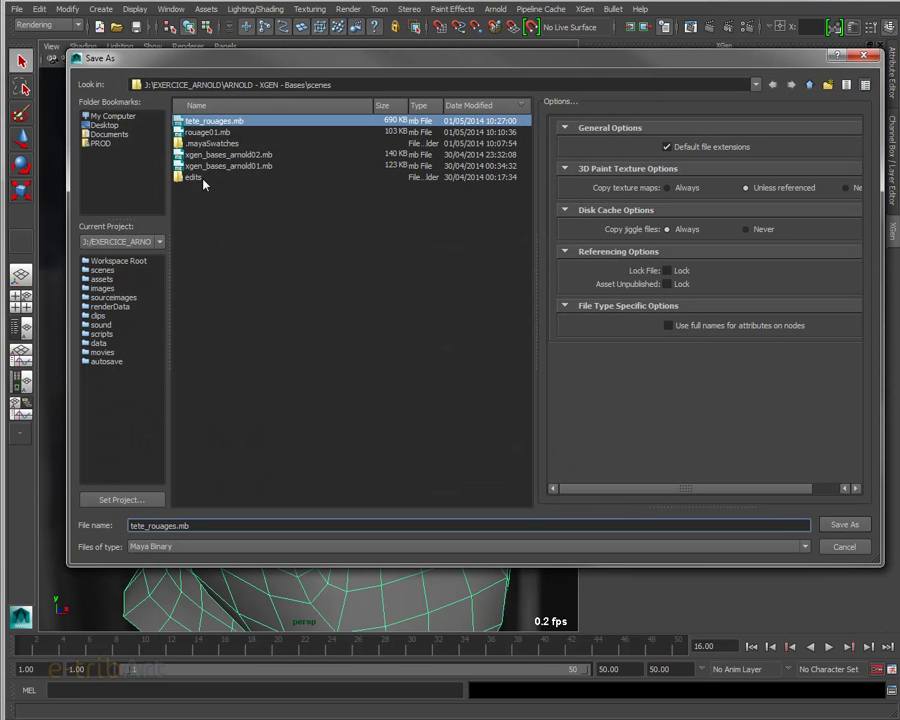
{"action": "double_click", "coordinate": [150, 525]}
{"action": "type", "text": "tete_"}
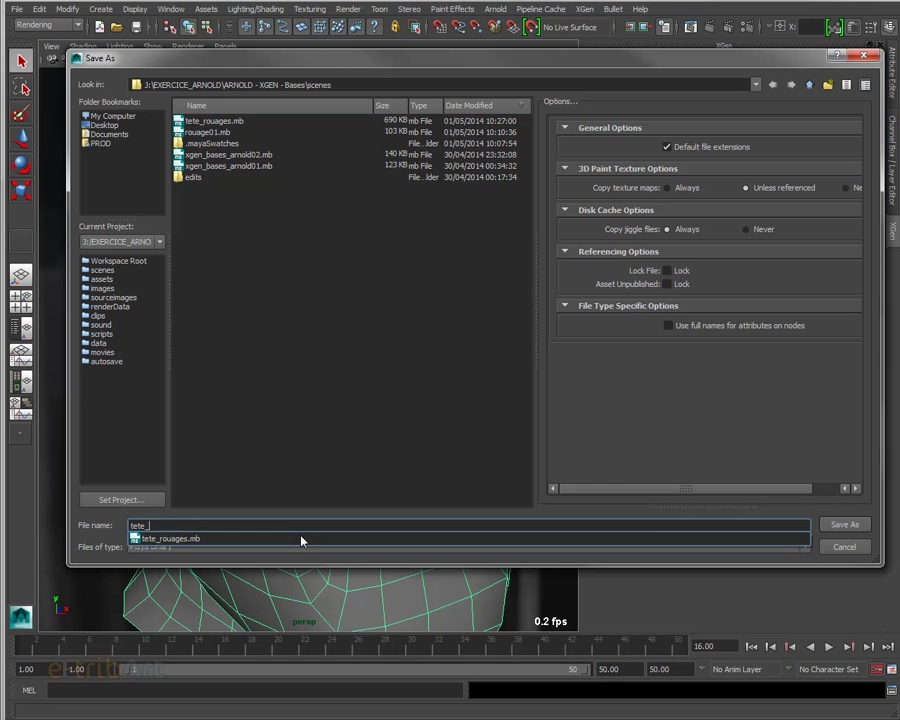
{"action": "type", "text": "01"}
{"action": "key", "text": "Return"}
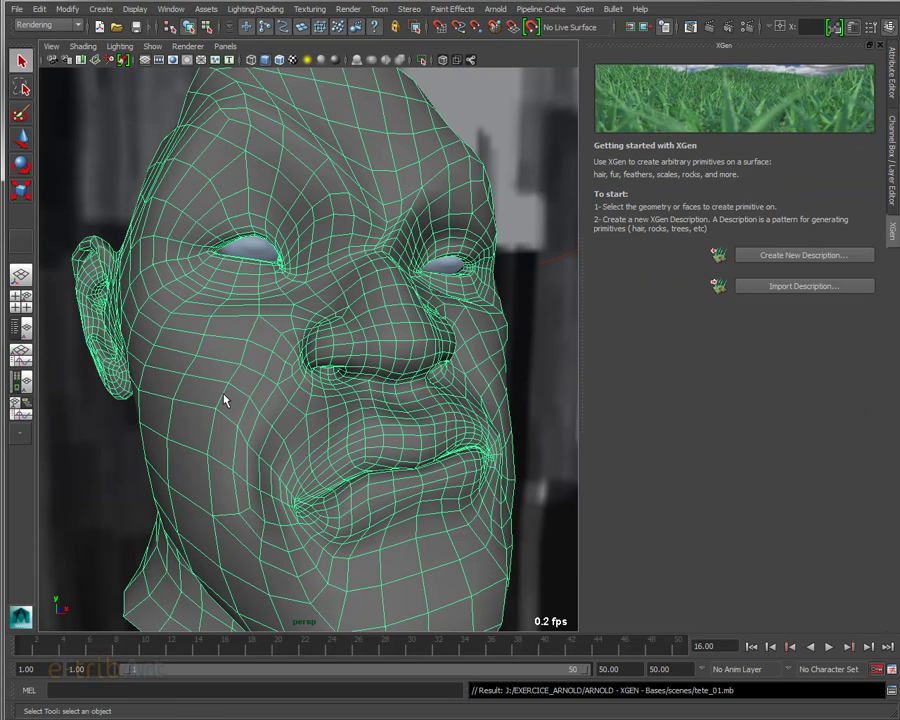
{"action": "left_click", "coordinate": [22, 43]}
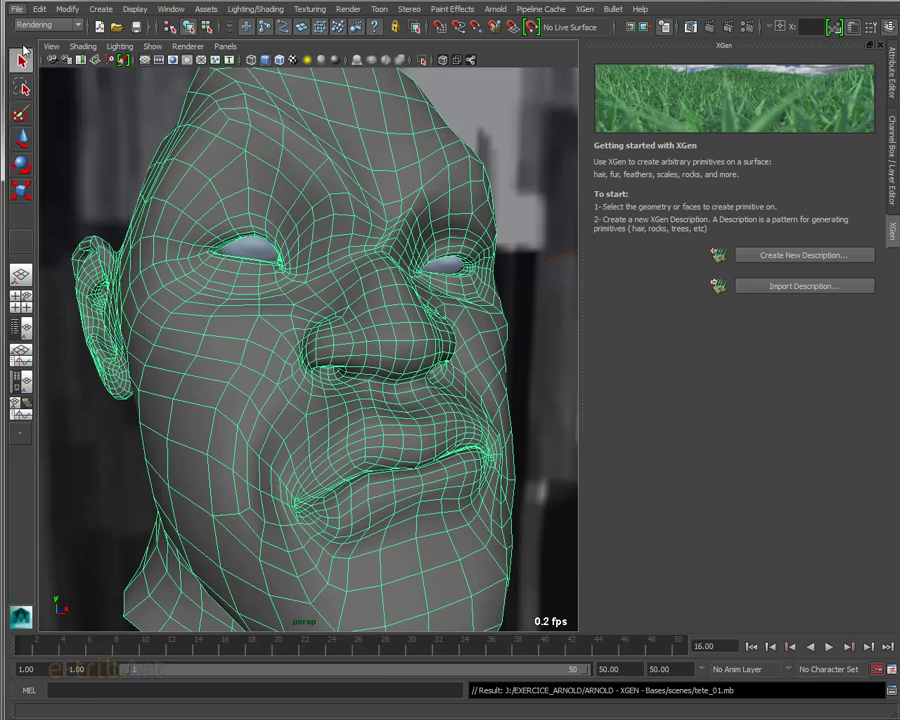
Step: Load the rouage01.mb gear scene and orbit to see the gear edge-on
{"action": "left_click", "coordinate": [209, 157]}
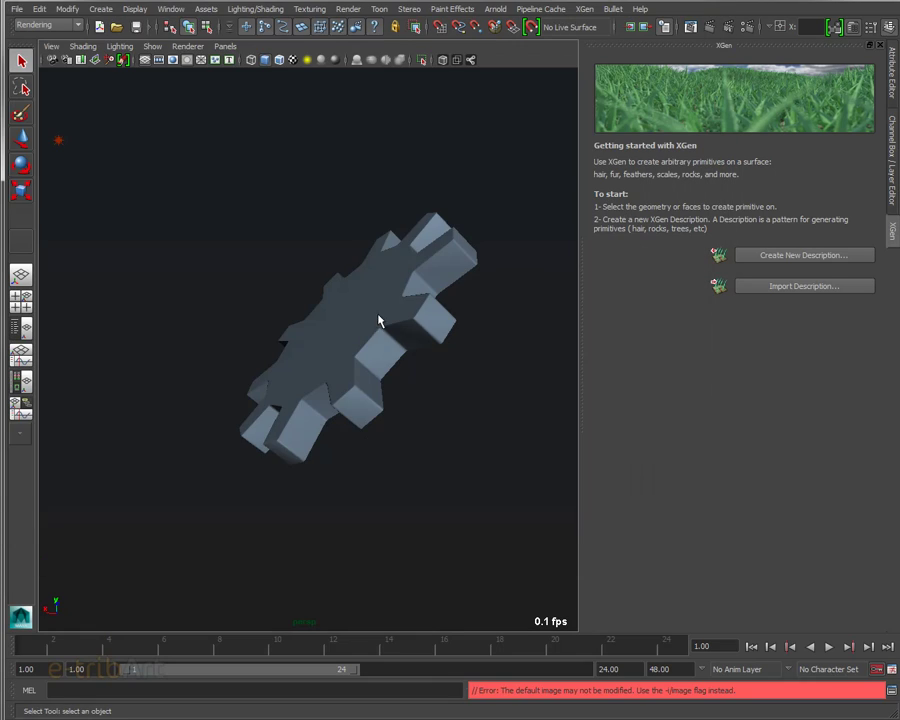
{"action": "left_click", "coordinate": [371, 350]}
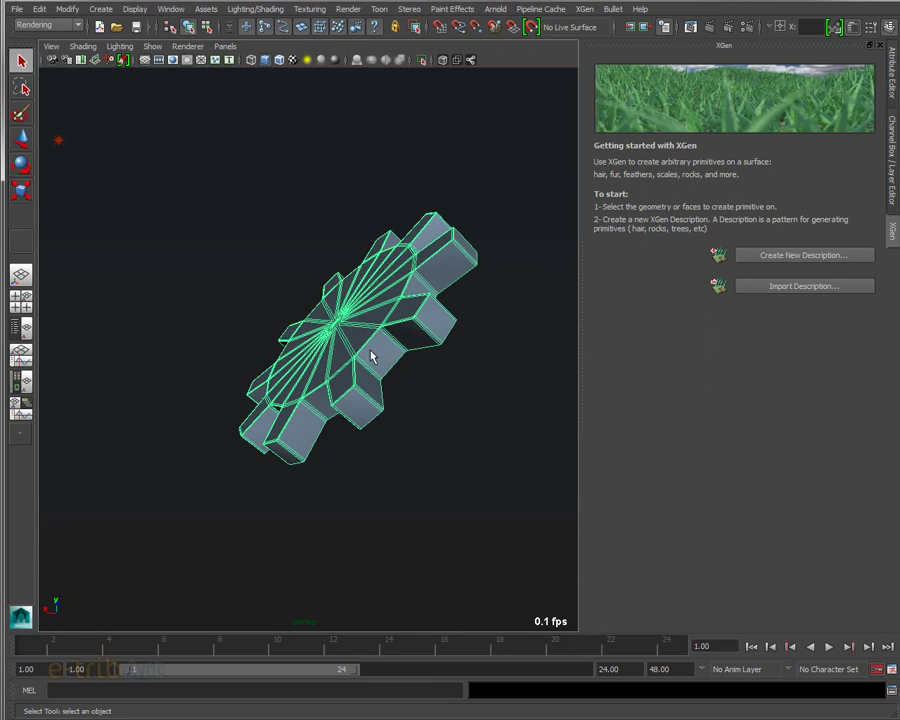
{"action": "mouse_move", "coordinate": [369, 359]}
{"action": "left_mouse_down", "text": "alt"}
{"action": "mouse_move", "coordinate": [388, 374]}
{"action": "mouse_move", "coordinate": [432, 338]}
{"action": "mouse_move", "coordinate": [281, 338]}
{"action": "mouse_move", "coordinate": [456, 400]}
{"action": "mouse_move", "coordinate": [422, 370]}
{"action": "left_mouse_up", "text": "alt"}
{"action": "middle_click_drag", "start_coordinate": [422, 370], "coordinate": [413, 372], "text": "alt"}
{"action": "mouse_move", "coordinate": [400, 361]}
{"action": "left_mouse_down", "text": "alt"}
{"action": "mouse_move", "coordinate": [324, 316]}
{"action": "mouse_move", "coordinate": [320, 304]}
{"action": "mouse_move", "coordinate": [326, 311]}
{"action": "left_mouse_up", "text": "alt"}
Step: Marquee-select the whole gear and switch to the Move tool for a tilted face view
{"action": "mouse_move", "coordinate": [147, 141]}
{"action": "left_mouse_down"}
{"action": "mouse_move", "coordinate": [348, 448]}
{"action": "mouse_move", "coordinate": [478, 496]}
{"action": "mouse_move", "coordinate": [474, 490]}
{"action": "left_mouse_up"}
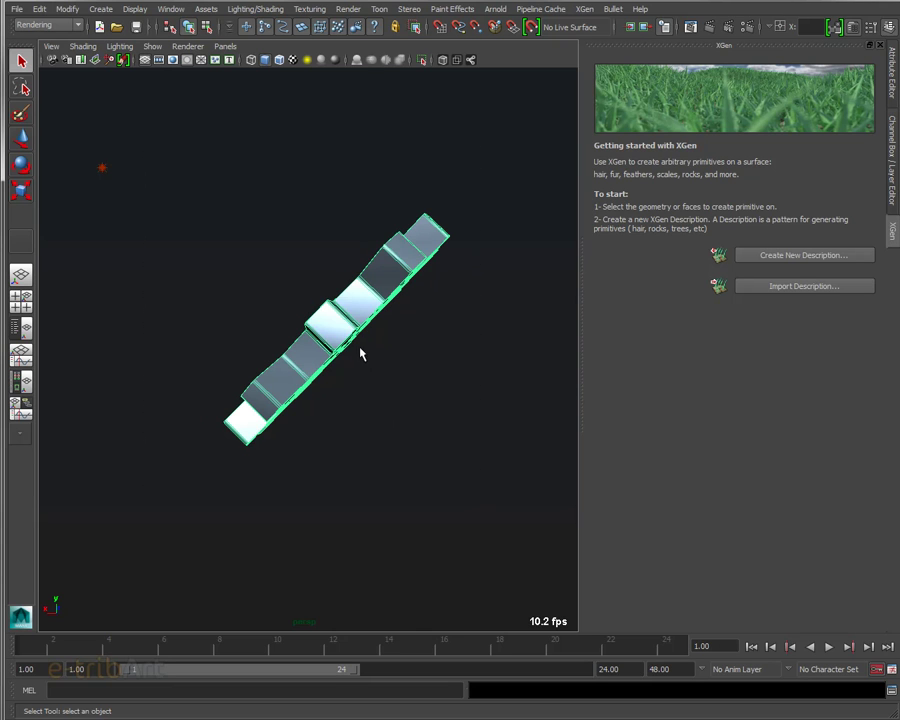
{"action": "key", "text": "w"}
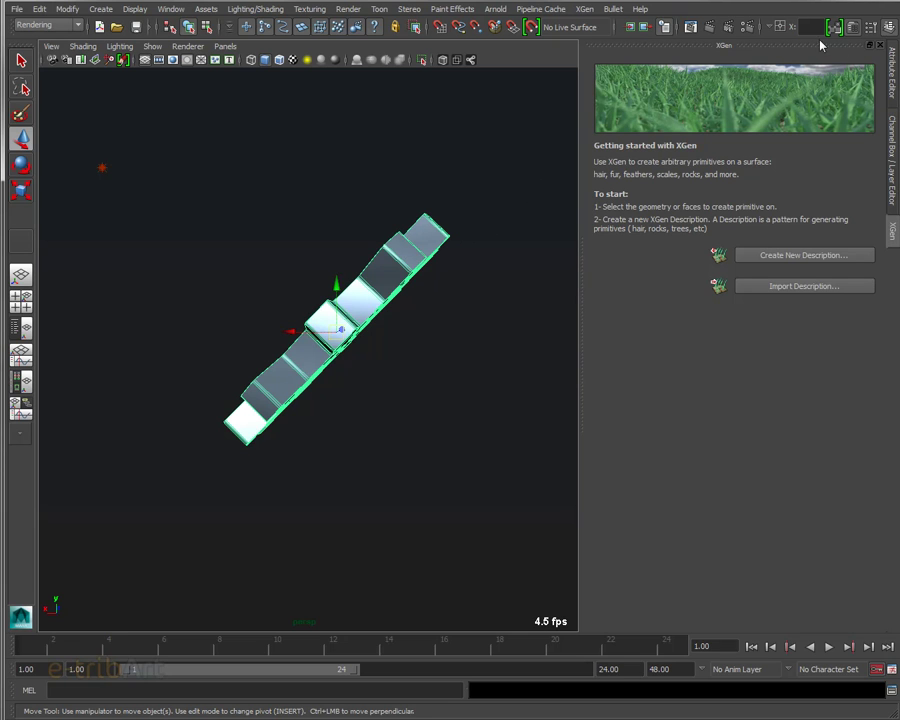
{"action": "mouse_move", "coordinate": [416, 320]}
{"action": "left_mouse_down", "text": "alt"}
{"action": "mouse_move", "coordinate": [456, 360]}
{"action": "mouse_move", "coordinate": [475, 280]}
{"action": "left_mouse_up", "text": "alt"}
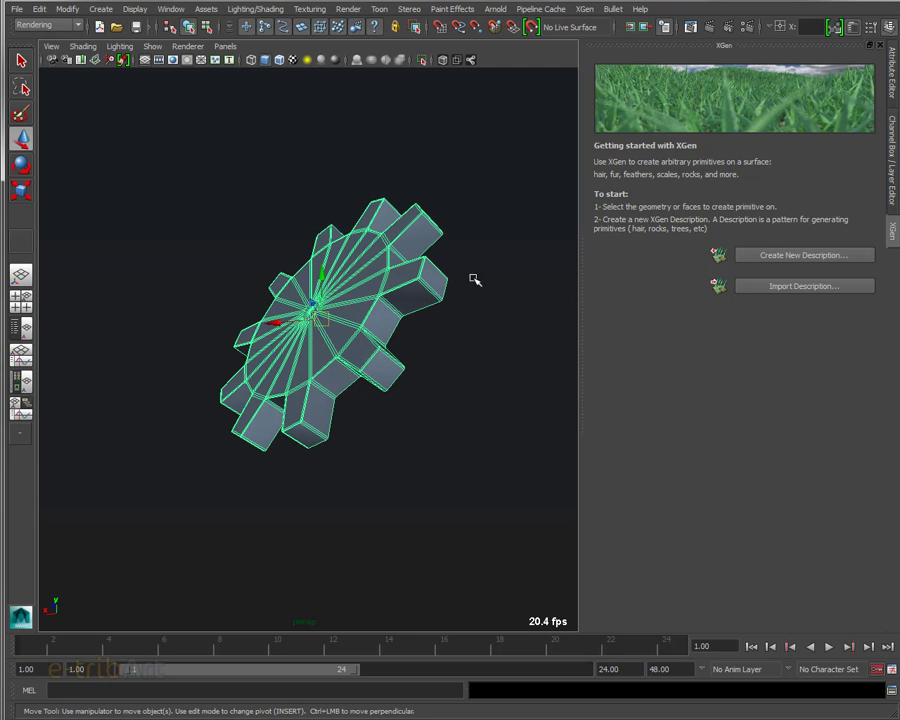
Step: Export the selected gear as XGen archive rouage4 into the local project archives folder
{"action": "left_click", "coordinate": [587, 10]}
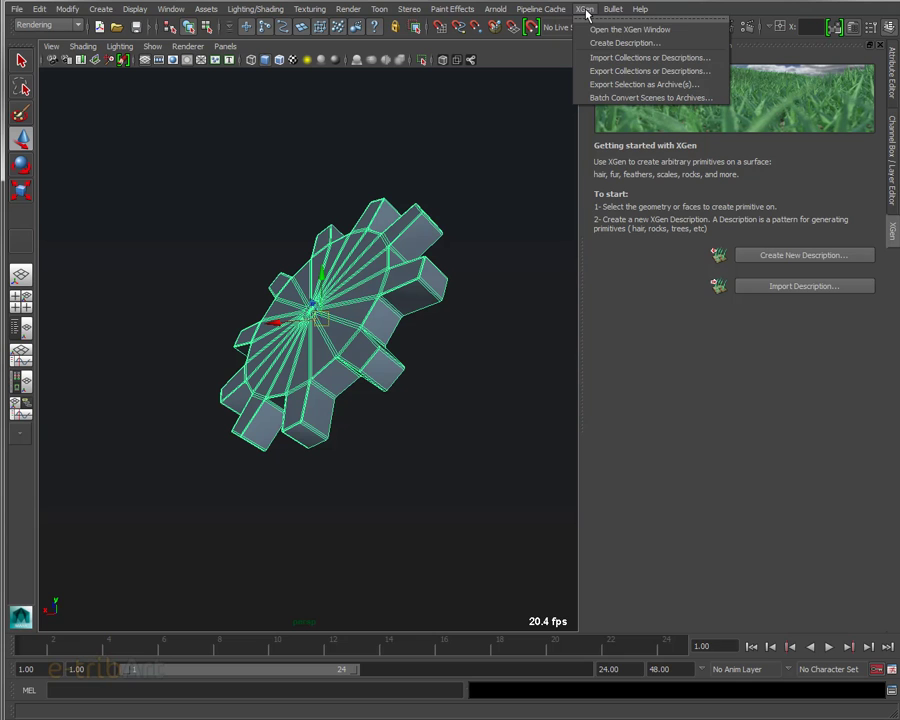
{"action": "left_click", "coordinate": [651, 88]}
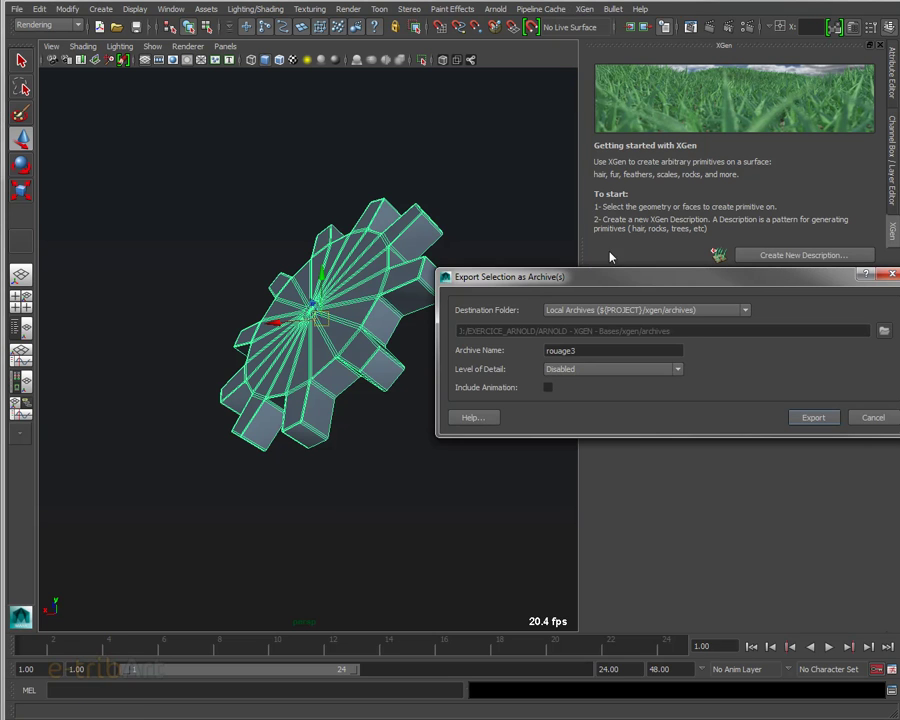
{"action": "left_click", "coordinate": [568, 311]}
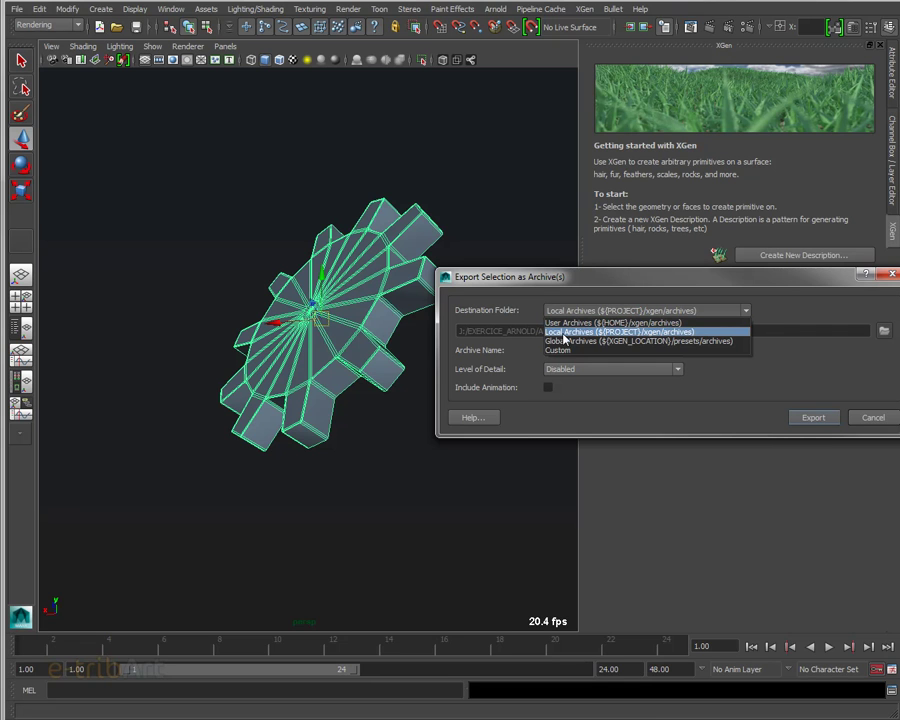
{"action": "left_click", "coordinate": [555, 333]}
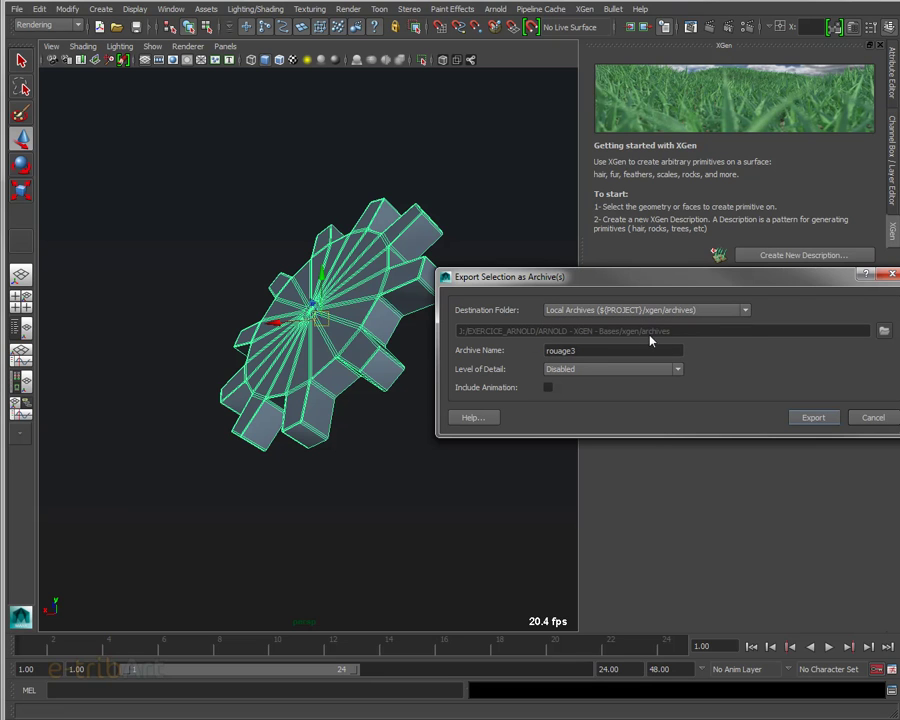
{"action": "left_click_drag", "start_coordinate": [529, 285], "coordinate": [502, 335]}
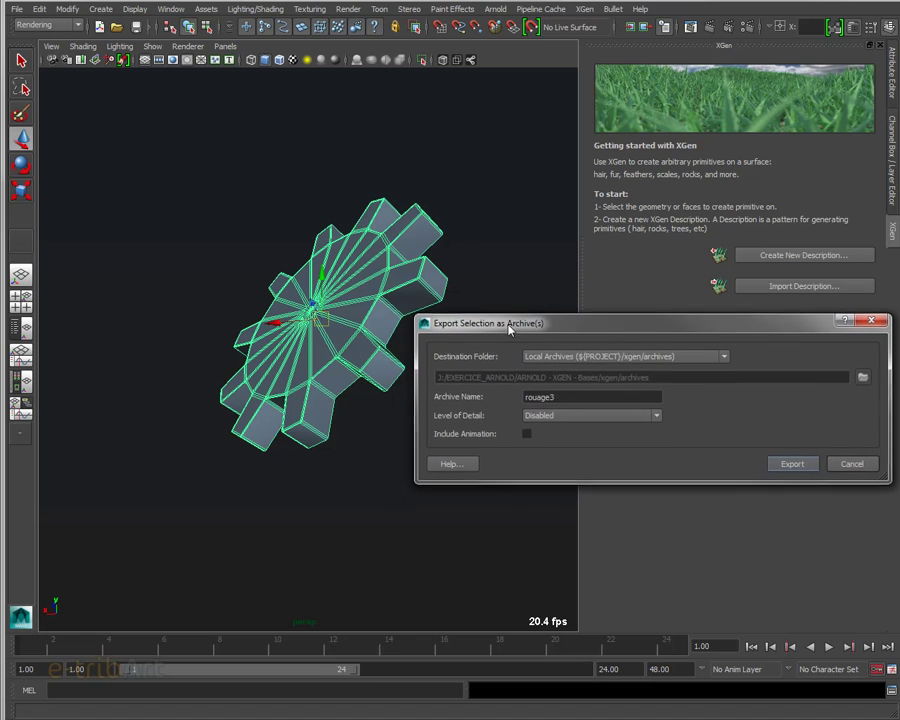
{"action": "left_click", "coordinate": [566, 401]}
{"action": "type", "text": "4"}
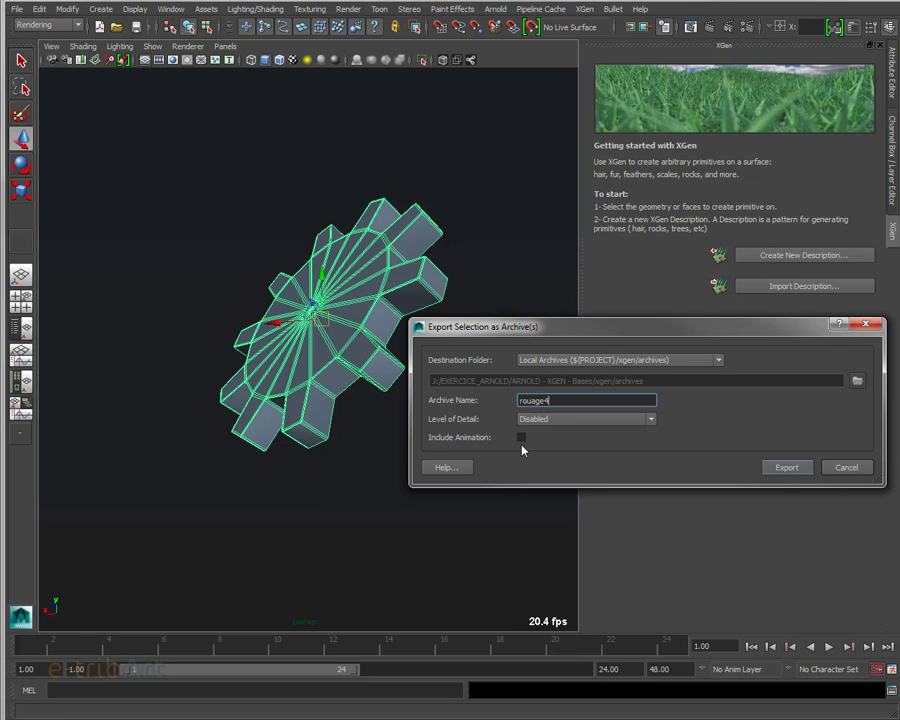
{"action": "left_click", "coordinate": [784, 468]}
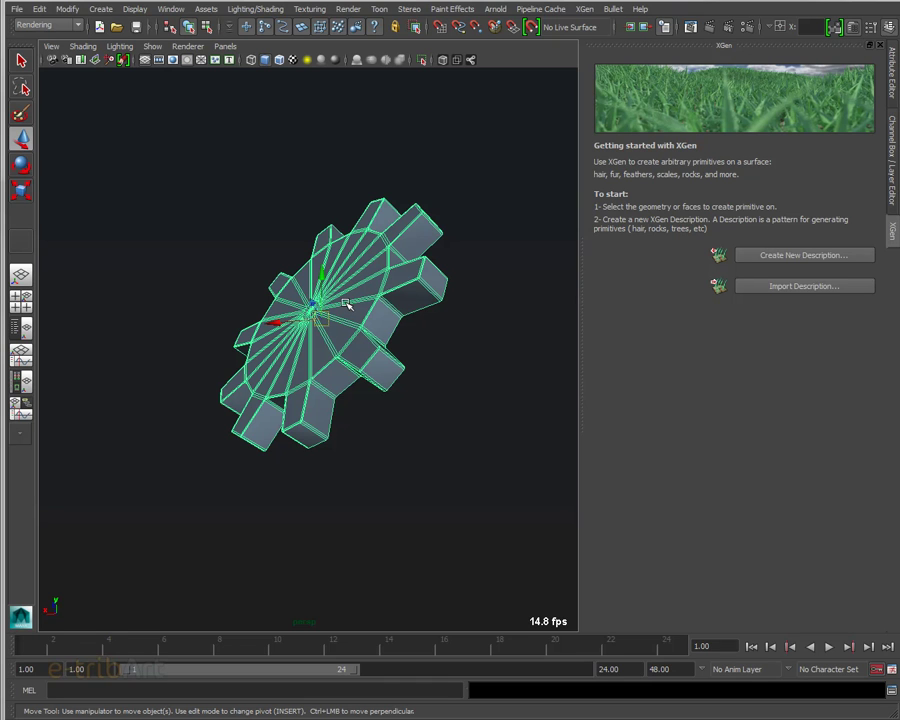
Step: Switch the gear to vertex mode, select all its vertices and rotate them
{"action": "left_click_drag", "start_coordinate": [351, 311], "coordinate": [301, 287], "text": "alt"}
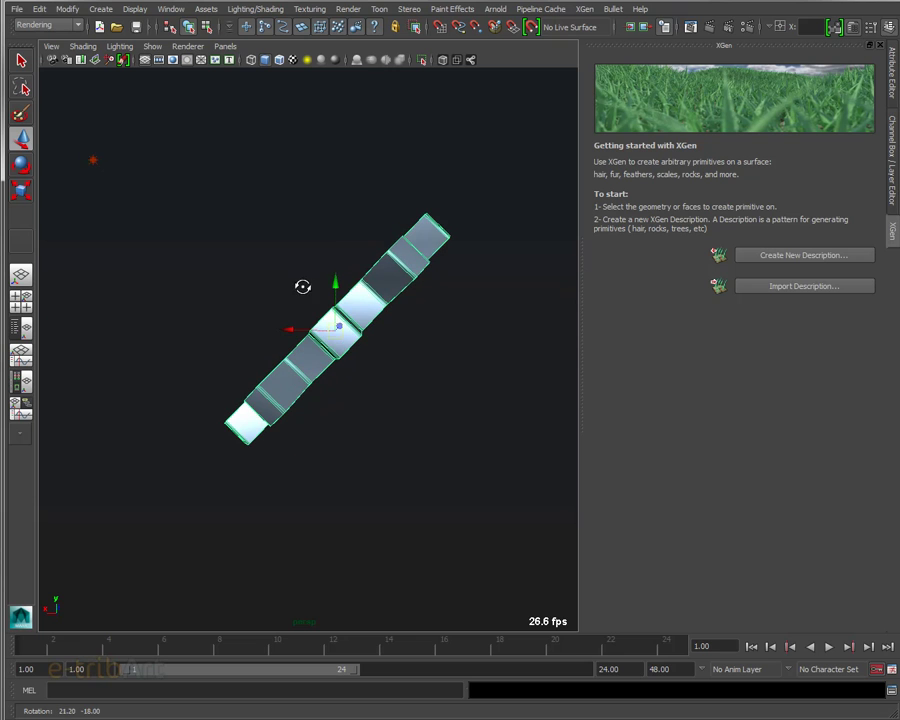
{"action": "right_click_drag", "start_coordinate": [384, 264], "coordinate": [321, 270]}
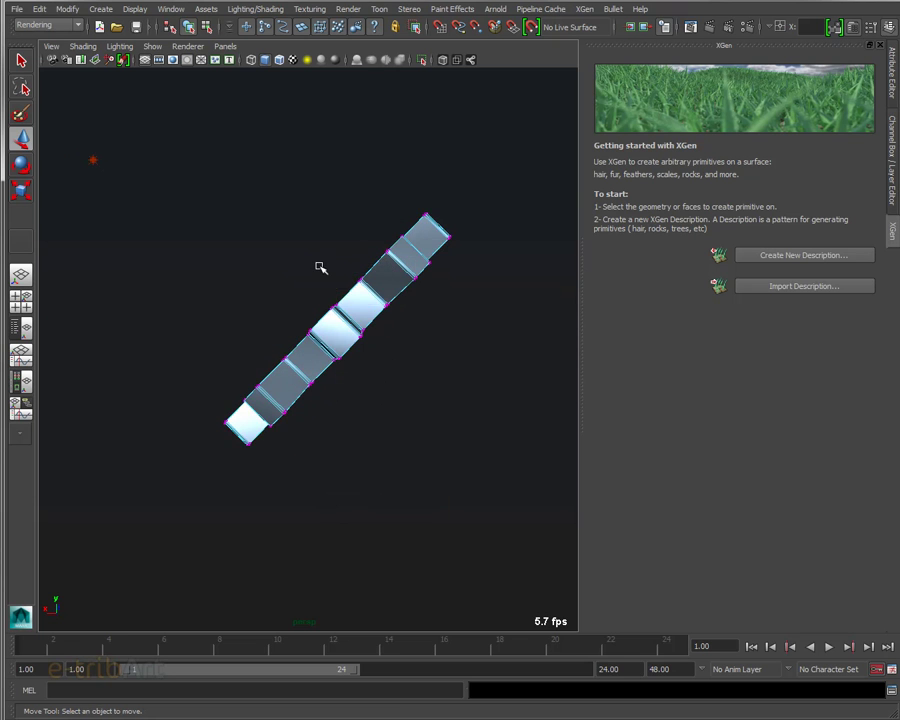
{"action": "mouse_move", "coordinate": [143, 143]}
{"action": "left_mouse_down"}
{"action": "mouse_move", "coordinate": [352, 398]}
{"action": "mouse_move", "coordinate": [497, 497]}
{"action": "left_mouse_up"}
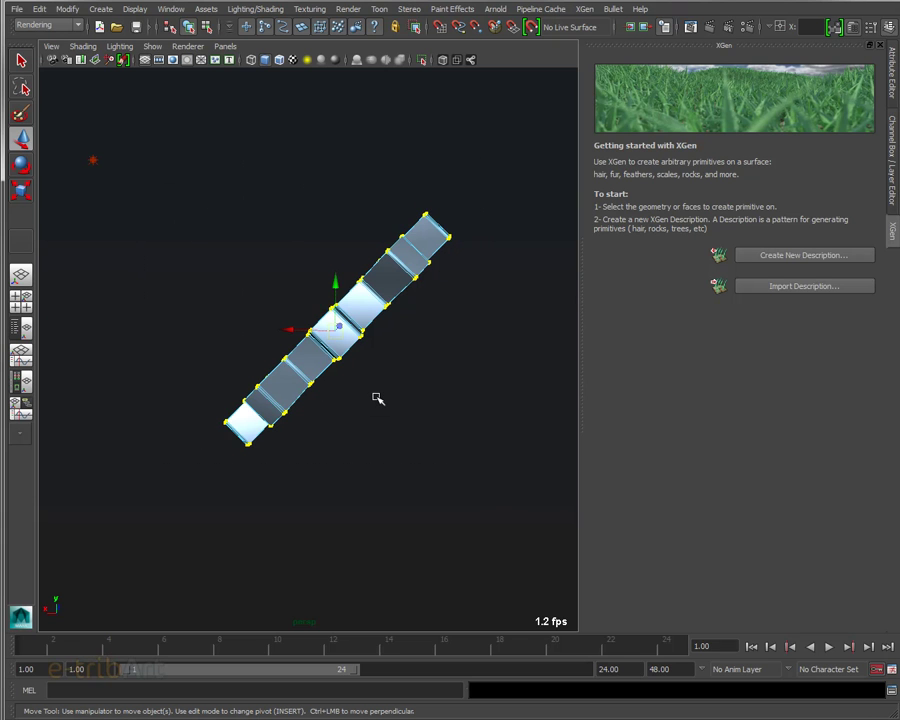
{"action": "key", "text": "e"}
{"action": "mouse_move", "coordinate": [372, 334]}
{"action": "left_mouse_down"}
{"action": "mouse_move", "coordinate": [292, 253]}
{"action": "mouse_move", "coordinate": [269, 259]}
{"action": "left_mouse_up"}
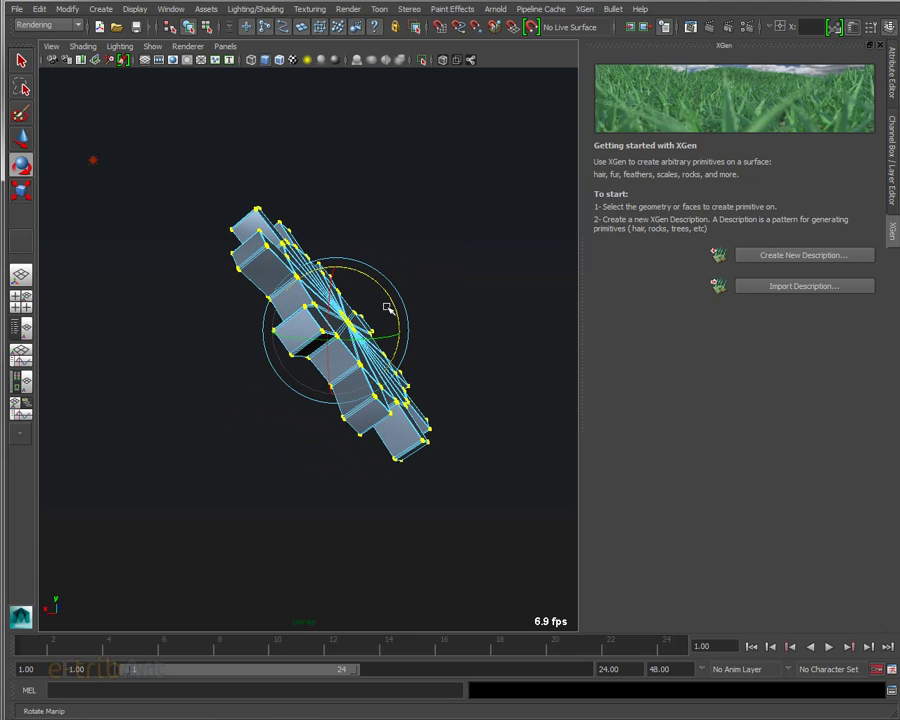
Step: Return to object mode with the Move tool and tumble the view around the gear
{"action": "key", "text": "F8"}
{"action": "key", "text": "F8"}
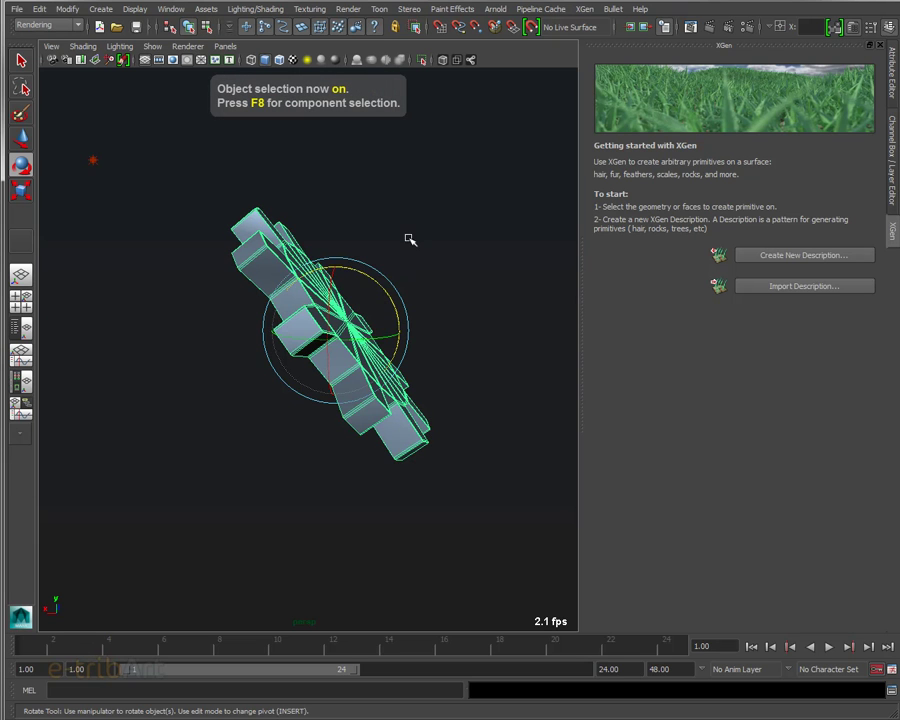
{"action": "key", "text": "w"}
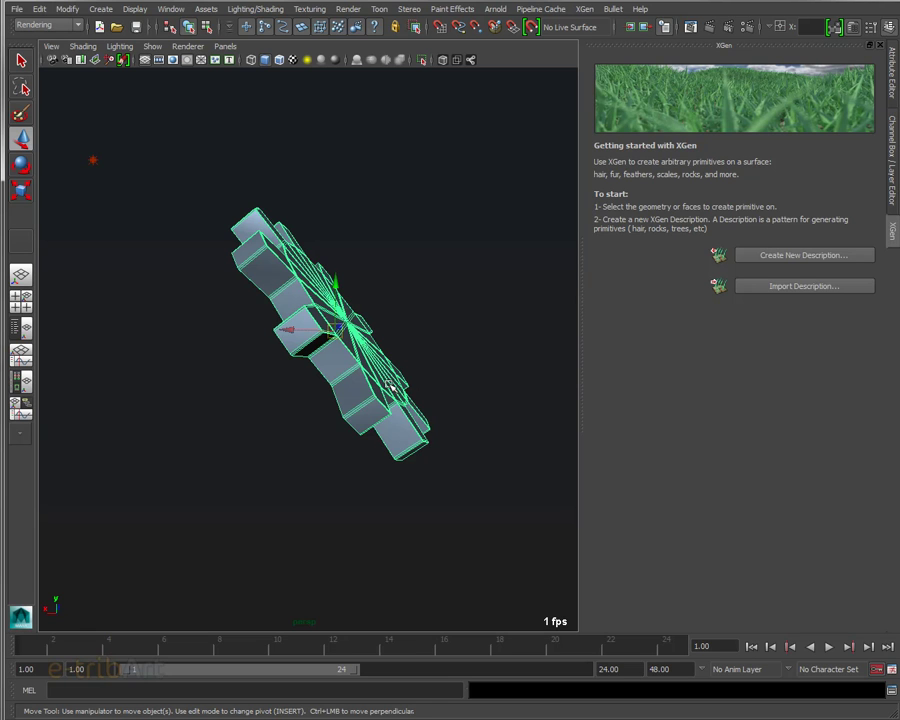
{"action": "left_click_drag", "start_coordinate": [343, 357], "coordinate": [355, 351], "text": "alt"}
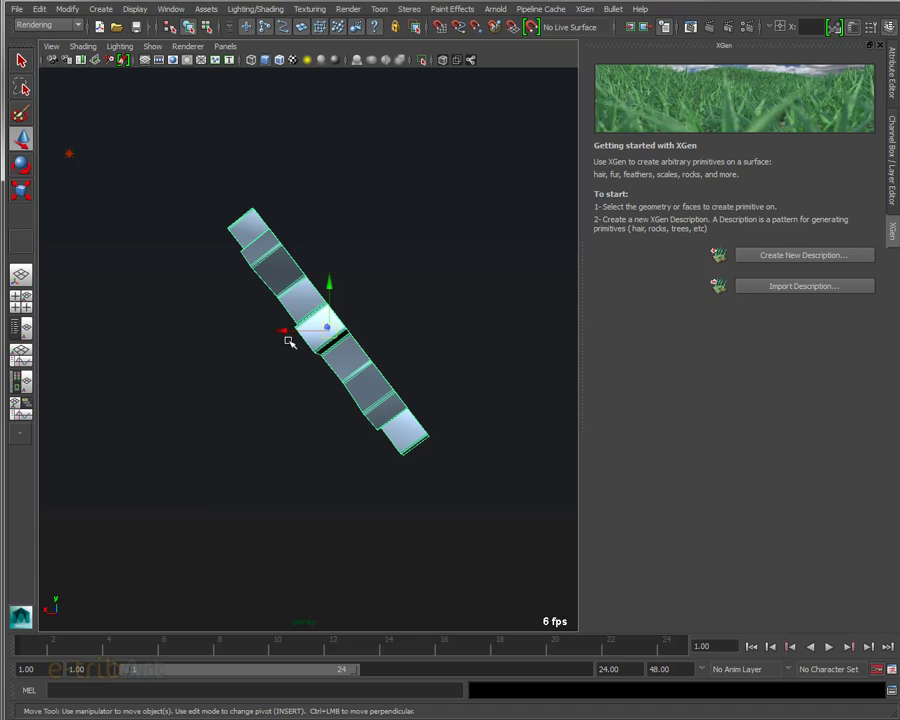
{"action": "left_click", "coordinate": [584, 10]}
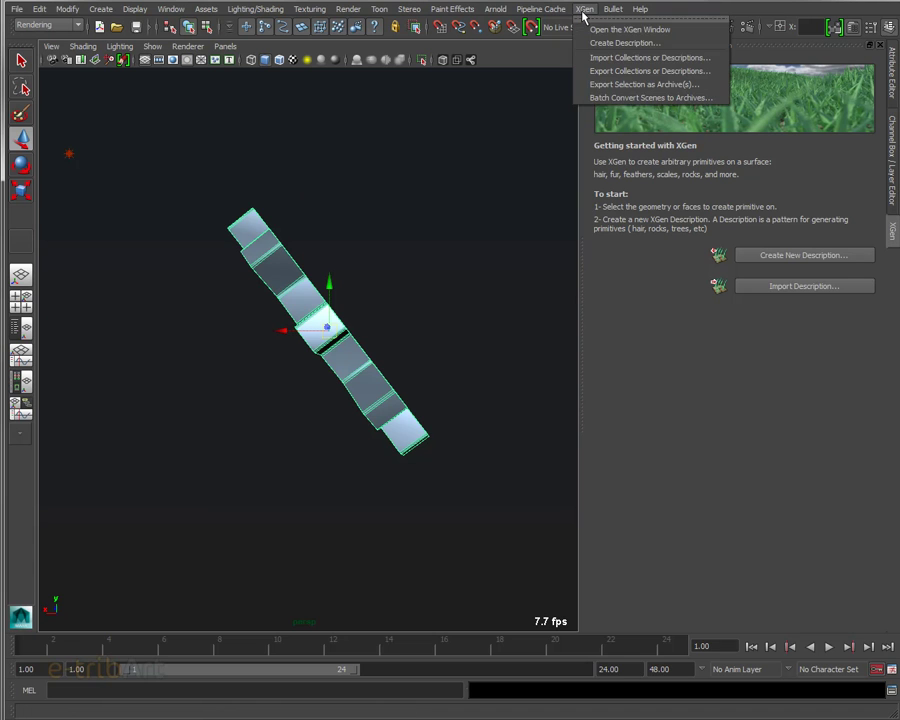
Step: Export the reoriented gear as an XGen archive named rouage5, then view it face-on
{"action": "left_click", "coordinate": [612, 85]}
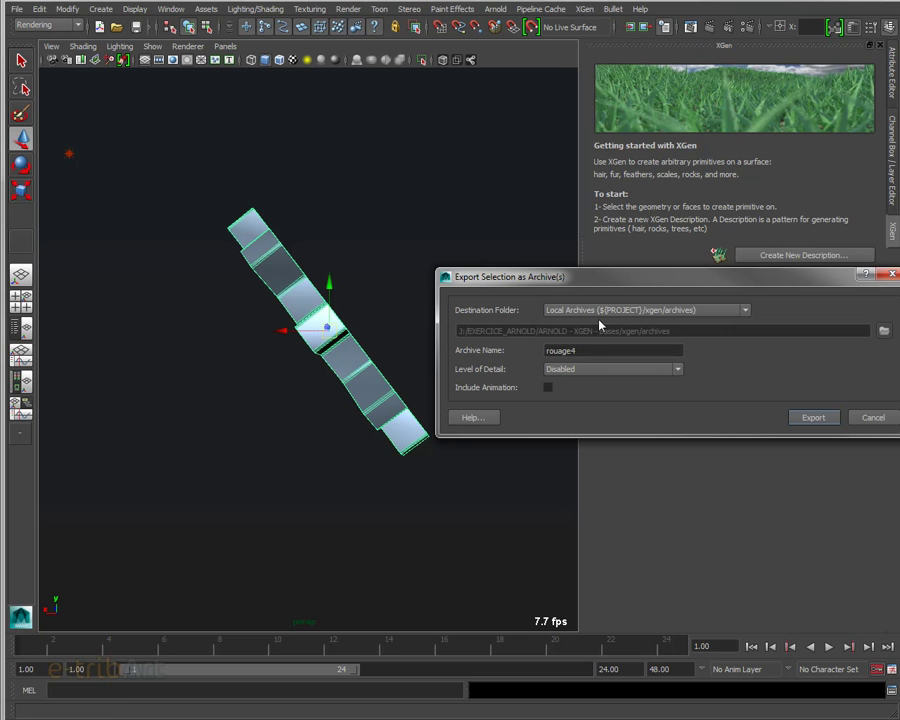
{"action": "left_click", "coordinate": [596, 351]}
{"action": "type", "text": "5"}
{"action": "left_click", "coordinate": [812, 417]}
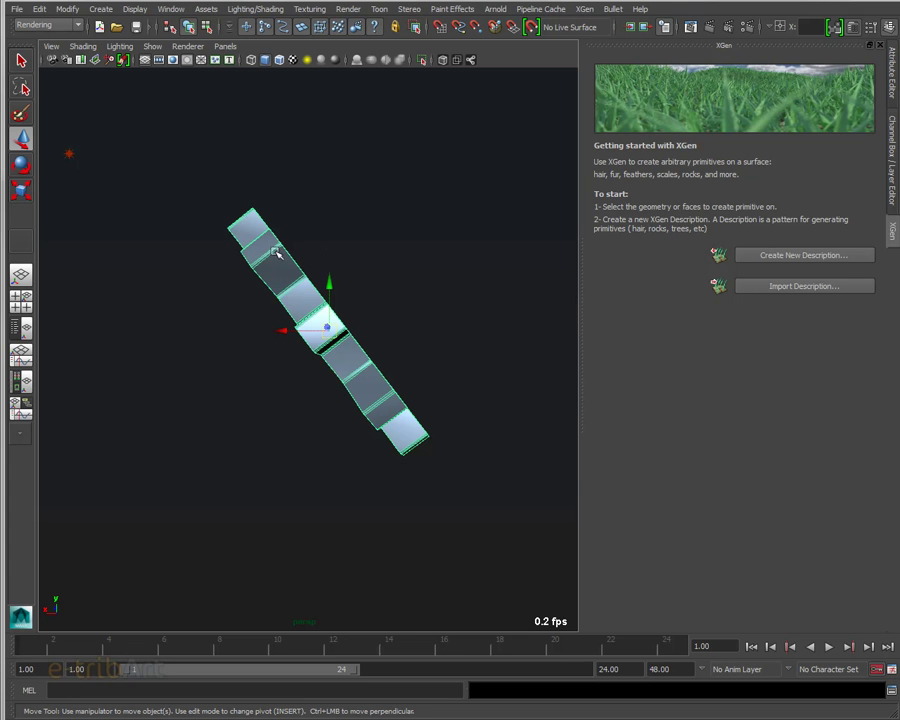
{"action": "mouse_move", "coordinate": [219, 214]}
{"action": "left_mouse_down", "text": "alt"}
{"action": "mouse_move", "coordinate": [241, 337]}
{"action": "mouse_move", "coordinate": [191, 346]}
{"action": "left_mouse_up", "text": "alt"}
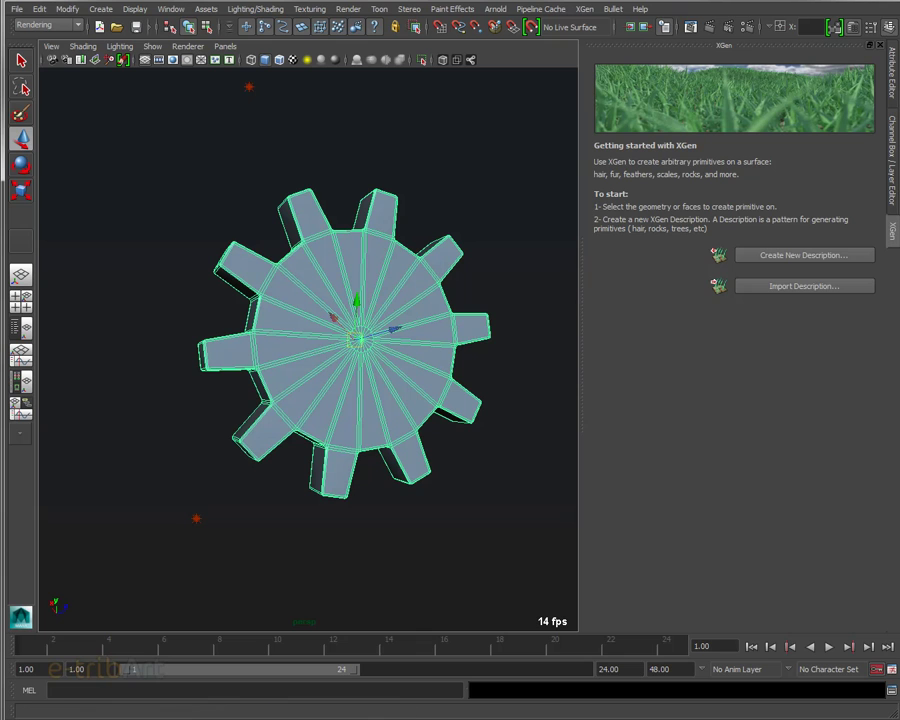
Step: Reopen tete_01.mb from Recent Files, saving the gear scene, and select the head mesh
{"action": "left_click", "coordinate": [16, 10]}
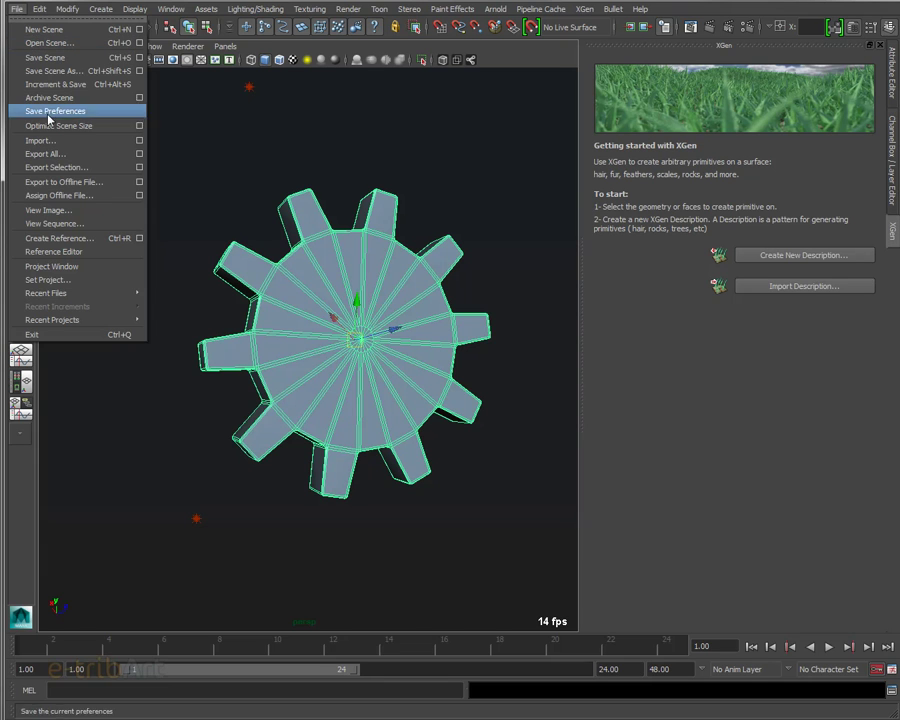
{"action": "mouse_move", "coordinate": [46, 293]}
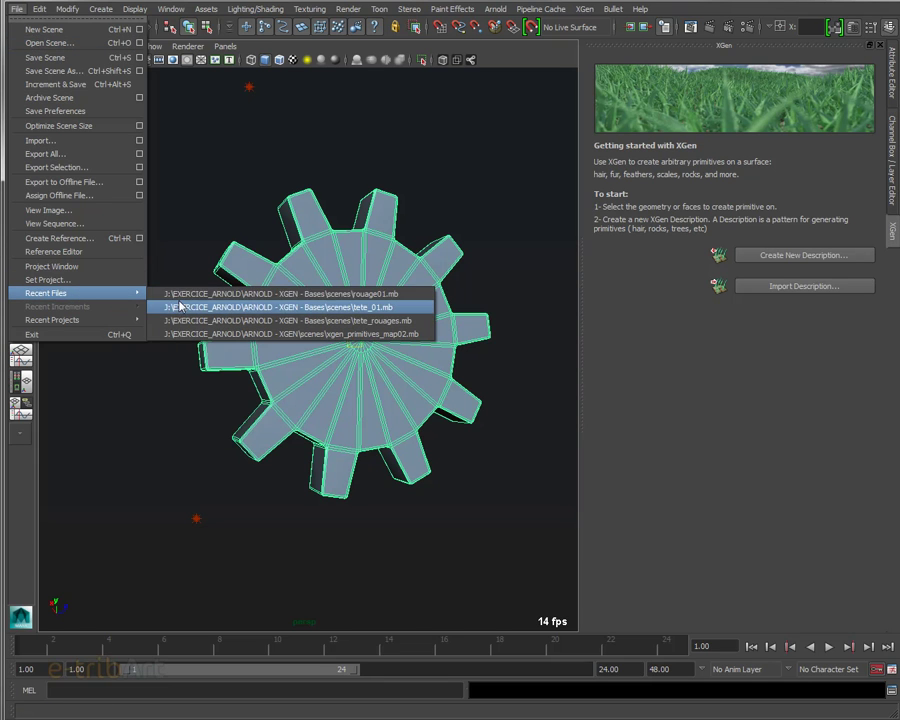
{"action": "left_click", "coordinate": [181, 309]}
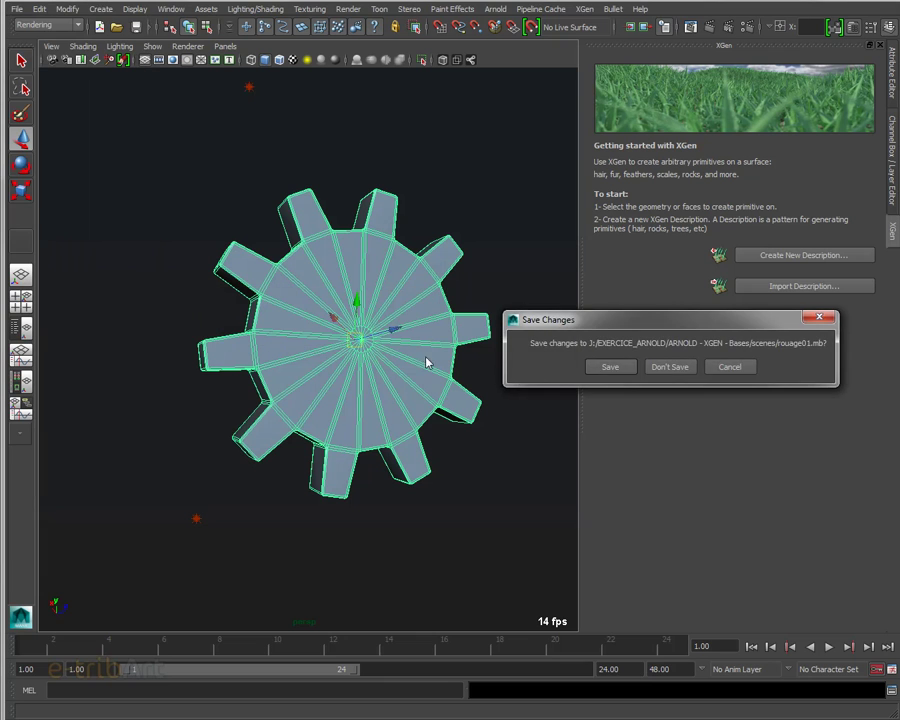
{"action": "left_click", "coordinate": [610, 366]}
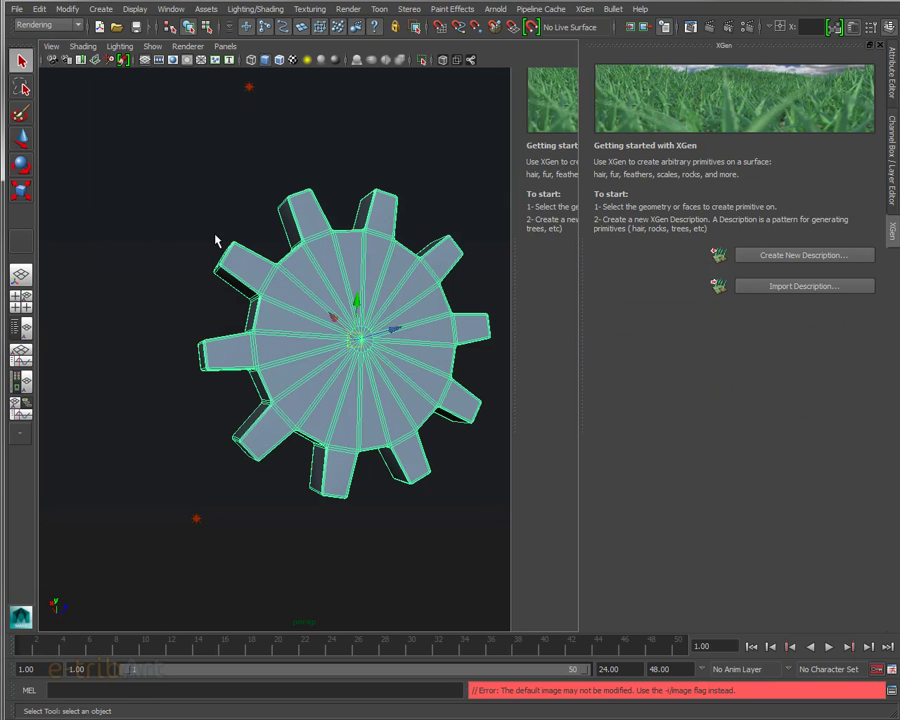
{"action": "left_click", "coordinate": [228, 297]}
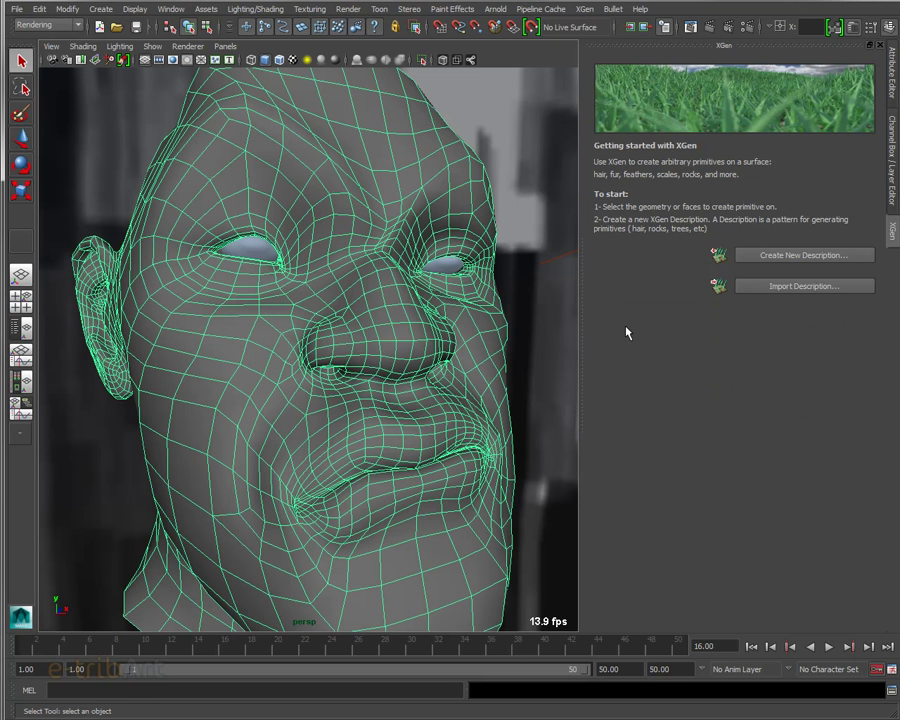
Step: Create XGen description5 on the head using Custom Geometry/Archives placed randomly across the surface
{"action": "left_click", "coordinate": [792, 260]}
{"action": "left_click_drag", "start_coordinate": [431, 180], "coordinate": [501, 121]}
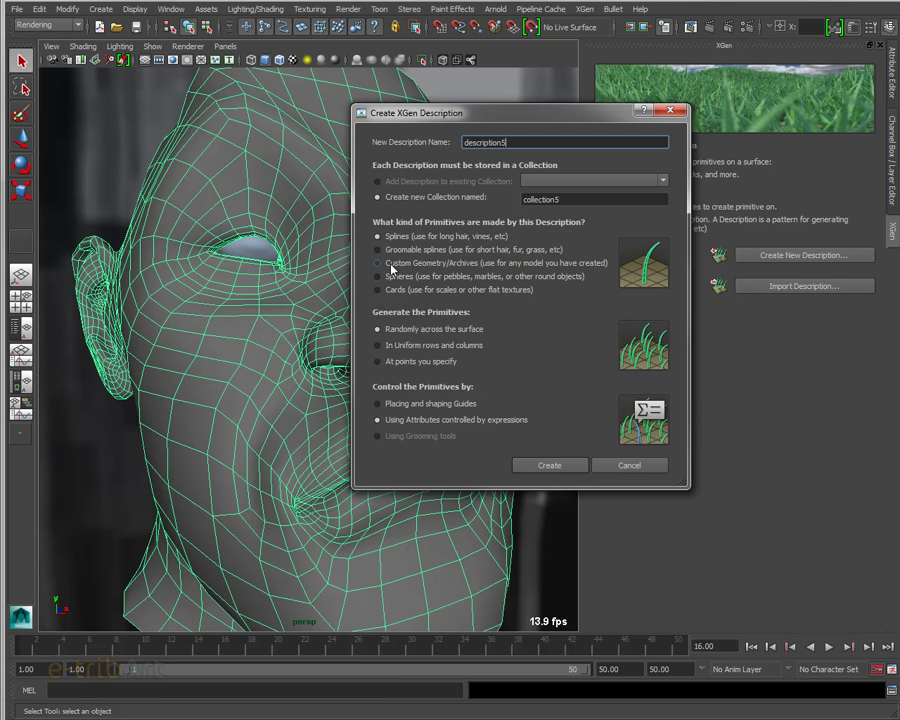
{"action": "left_click", "coordinate": [391, 265]}
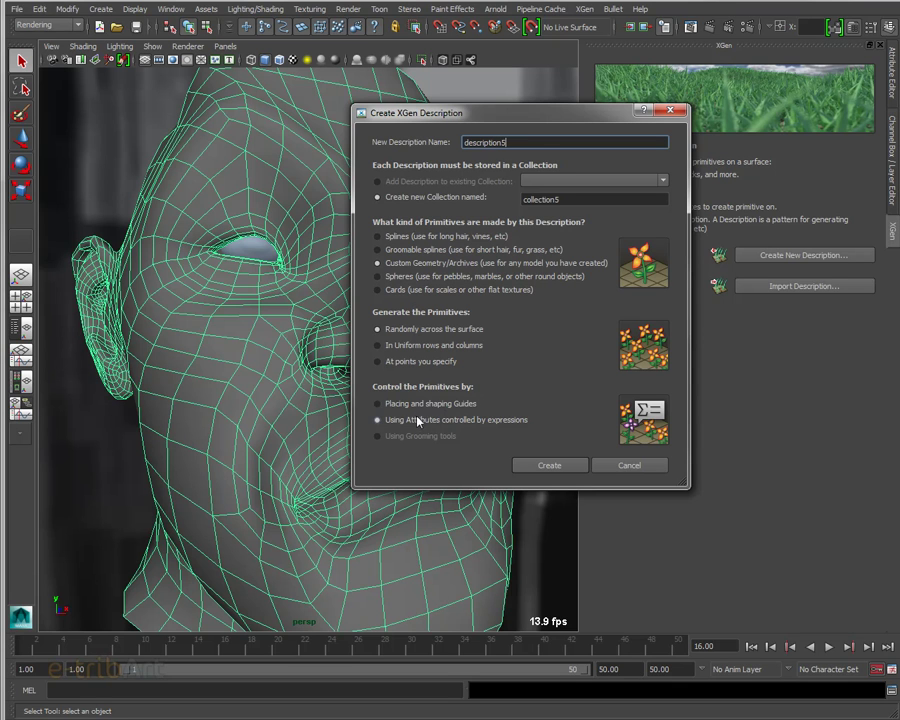
{"action": "left_click", "coordinate": [550, 466]}
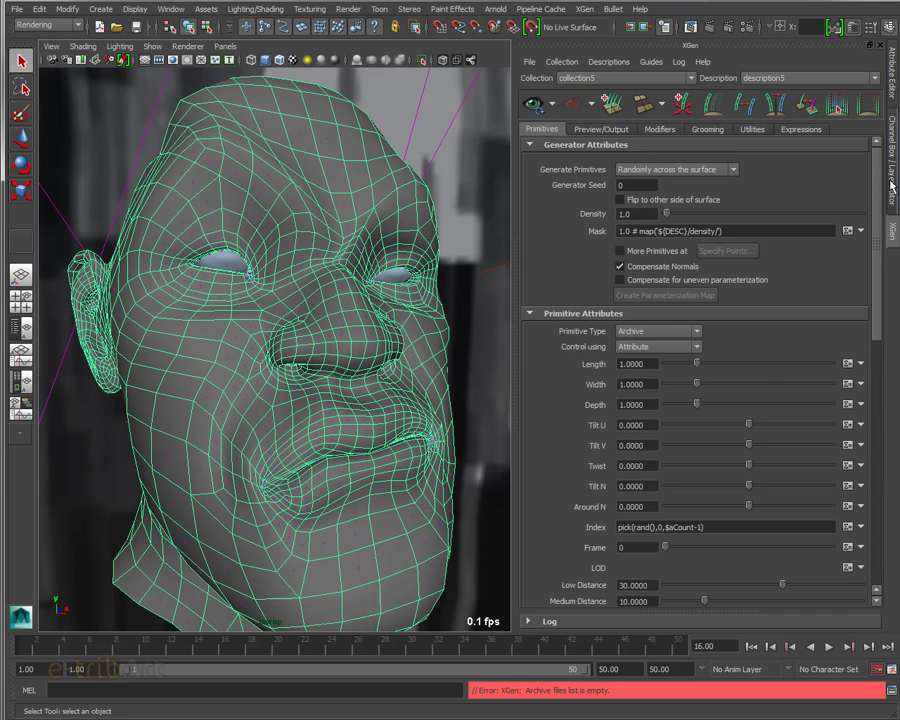
Step: Hide layer1 so the head mesh disappears, leaving only the eyes and XGen points
{"action": "left_click", "coordinate": [891, 187]}
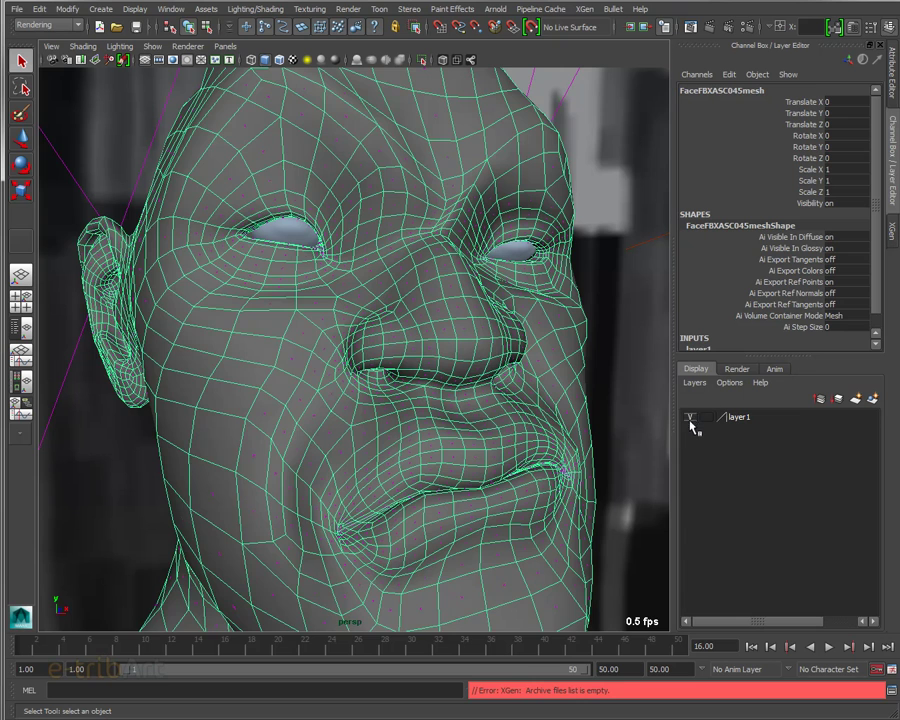
{"action": "left_click", "coordinate": [689, 418]}
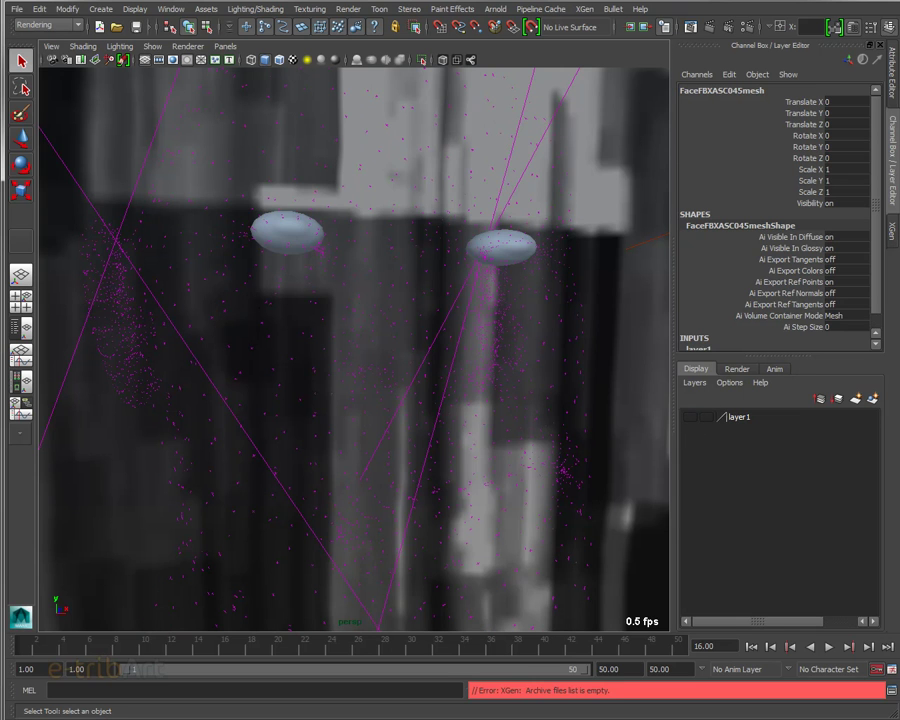
{"action": "left_click", "coordinate": [891, 230]}
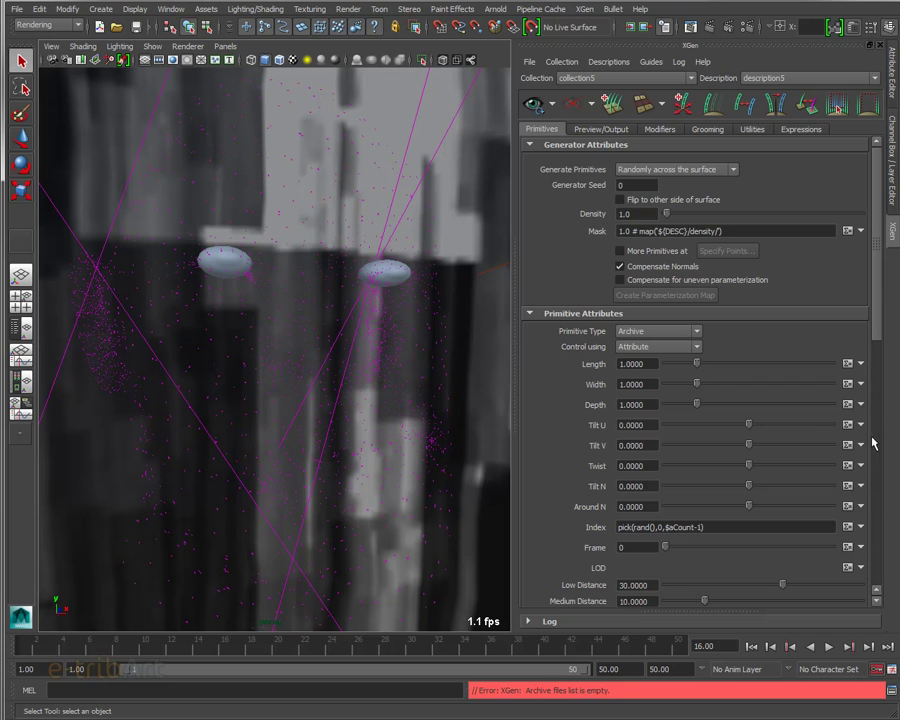
Step: Open the Outliner from the Window menu and reposition its window
{"action": "left_click_drag", "start_coordinate": [877, 325], "coordinate": [867, 455]}
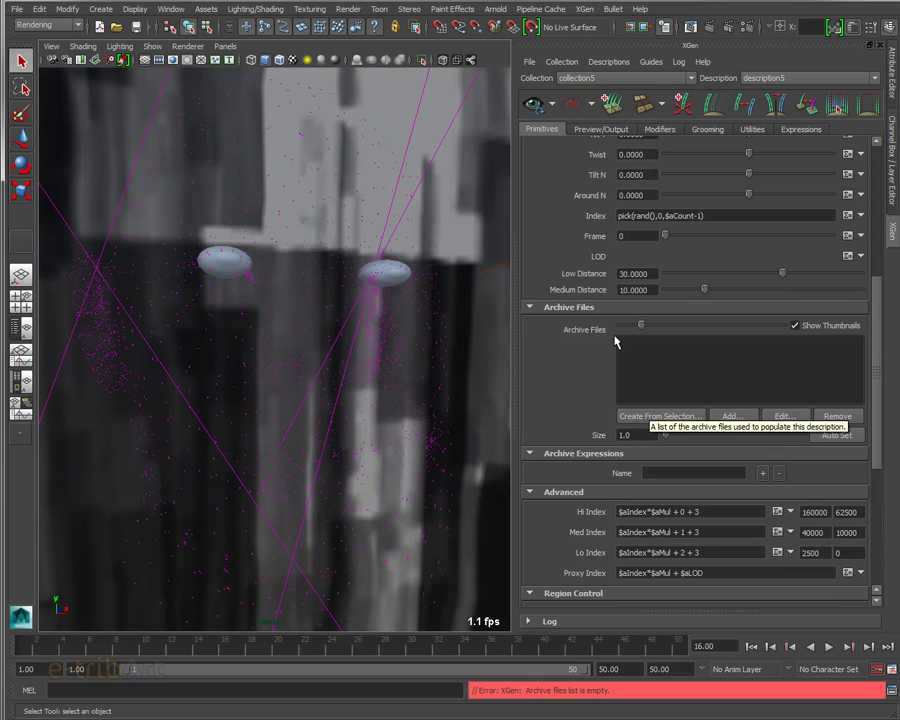
{"action": "left_click_drag", "start_coordinate": [877, 420], "coordinate": [886, 220]}
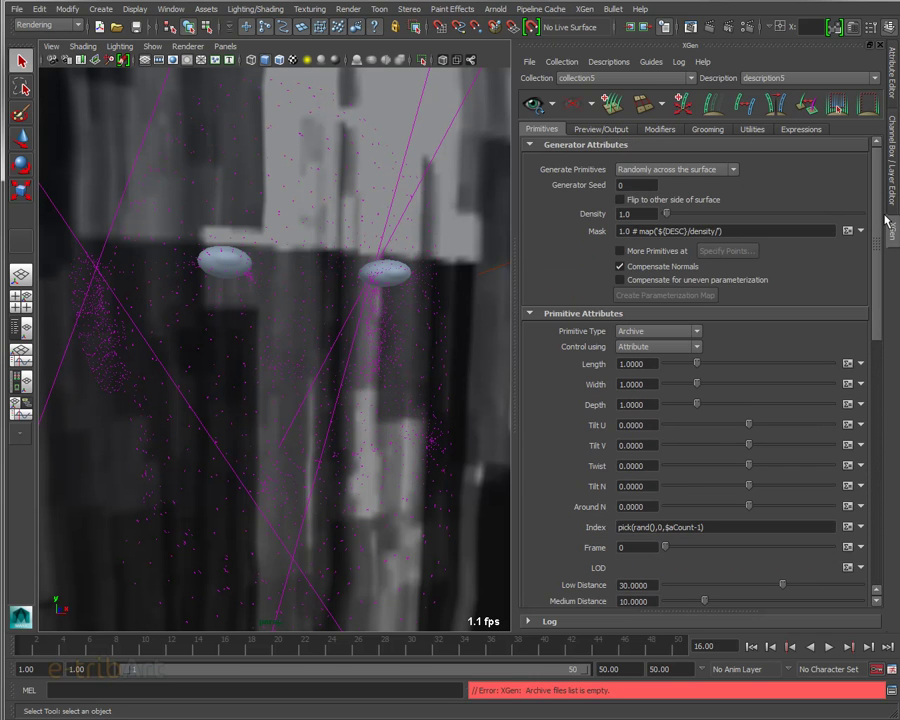
{"action": "left_click", "coordinate": [171, 9]}
{"action": "left_click", "coordinate": [200, 125]}
{"action": "left_click_drag", "start_coordinate": [361, 88], "coordinate": [347, 73]}
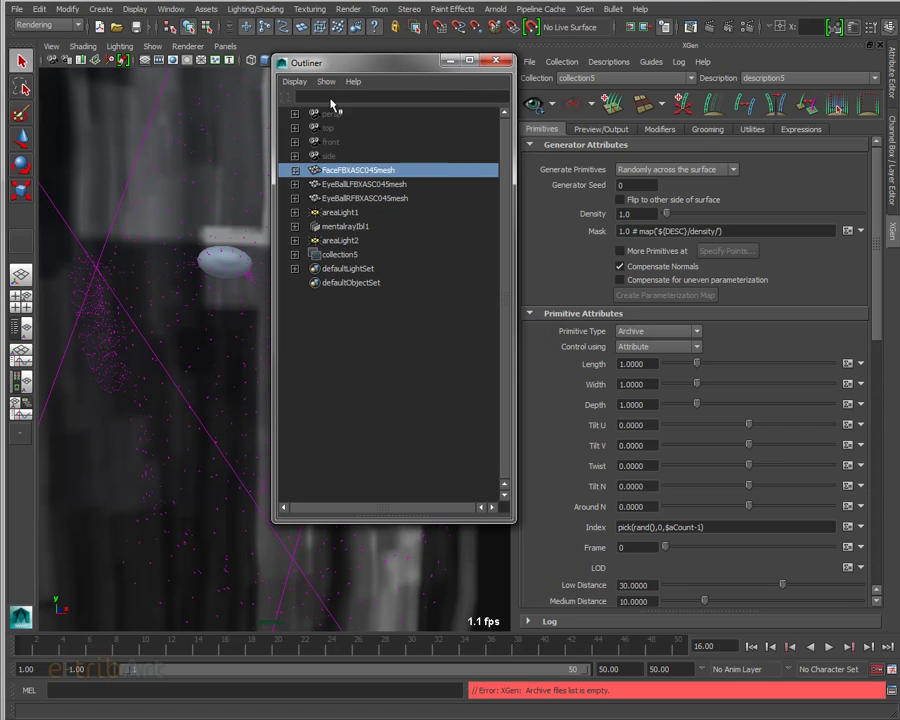
Step: Expand collection5 and description5 in the Outliner to inspect their nodes, then close it
{"action": "left_click", "coordinate": [329, 256]}
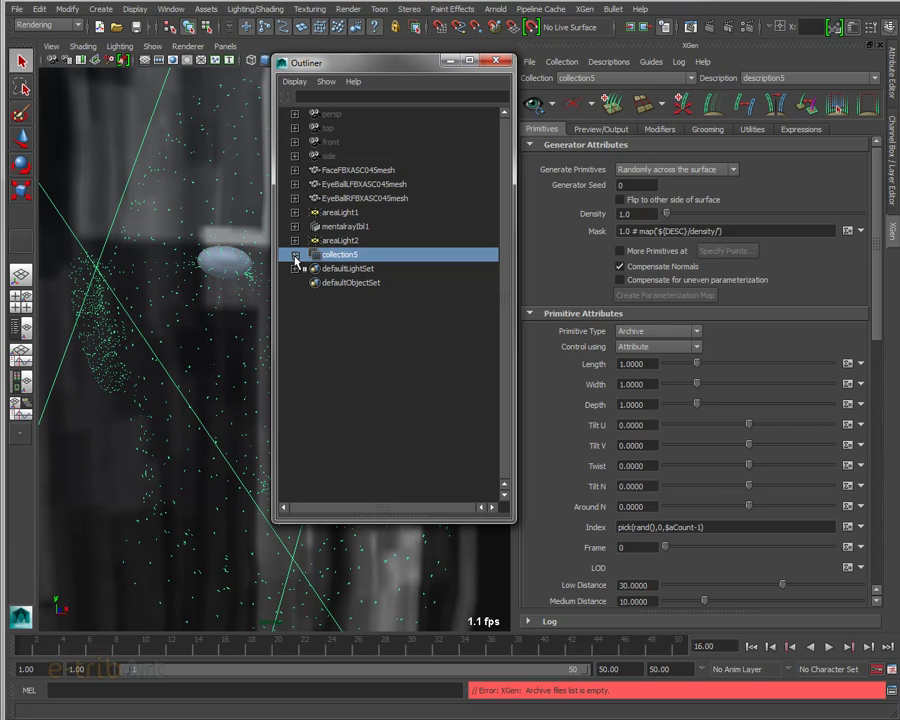
{"action": "left_click", "coordinate": [295, 255]}
{"action": "left_click", "coordinate": [309, 268]}
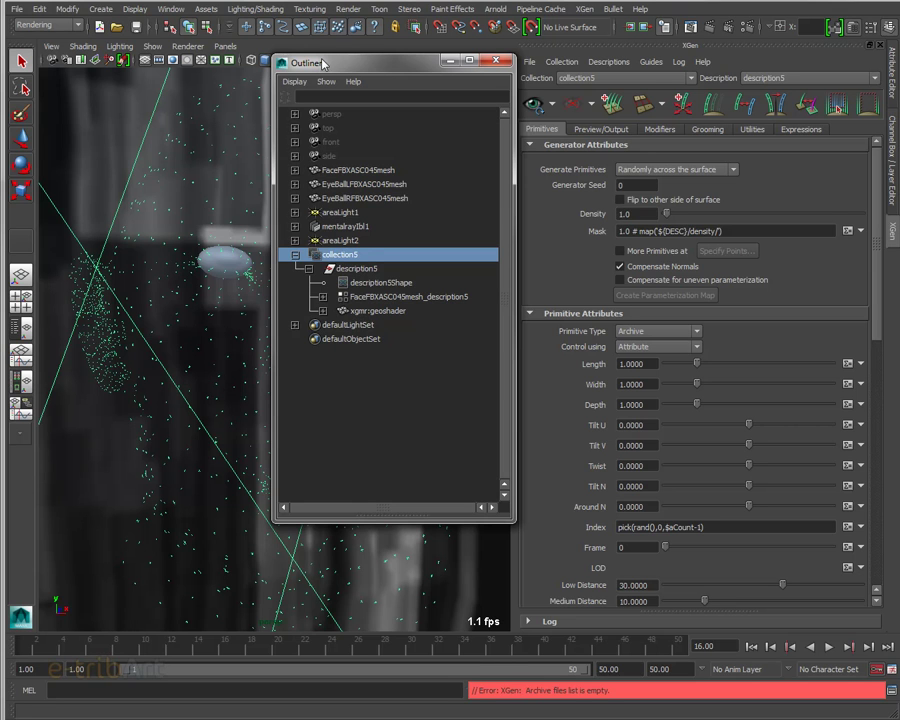
{"action": "left_click", "coordinate": [363, 286]}
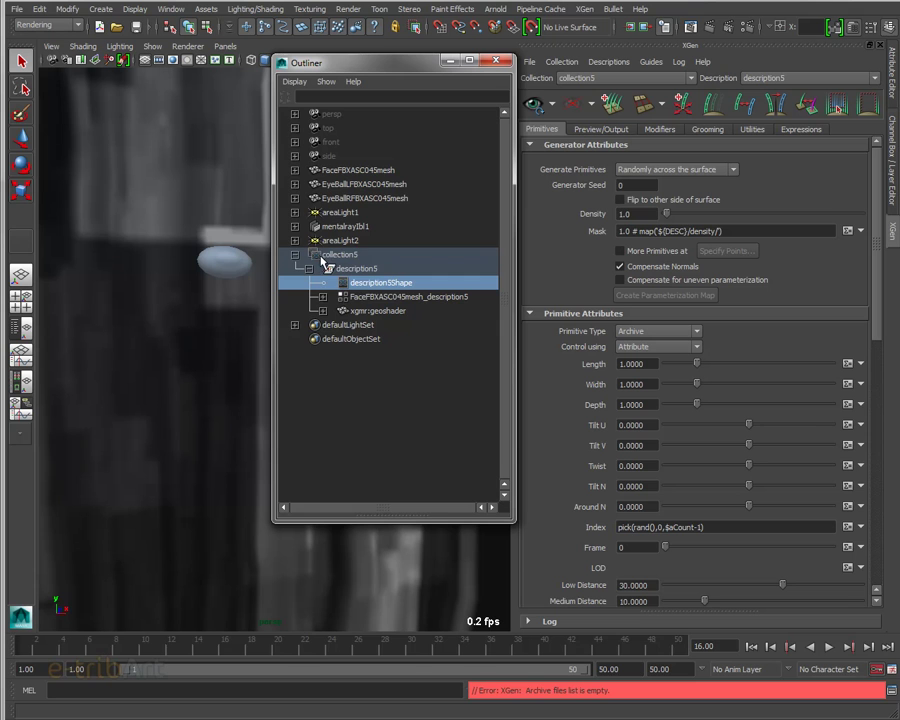
{"action": "left_click", "coordinate": [328, 255]}
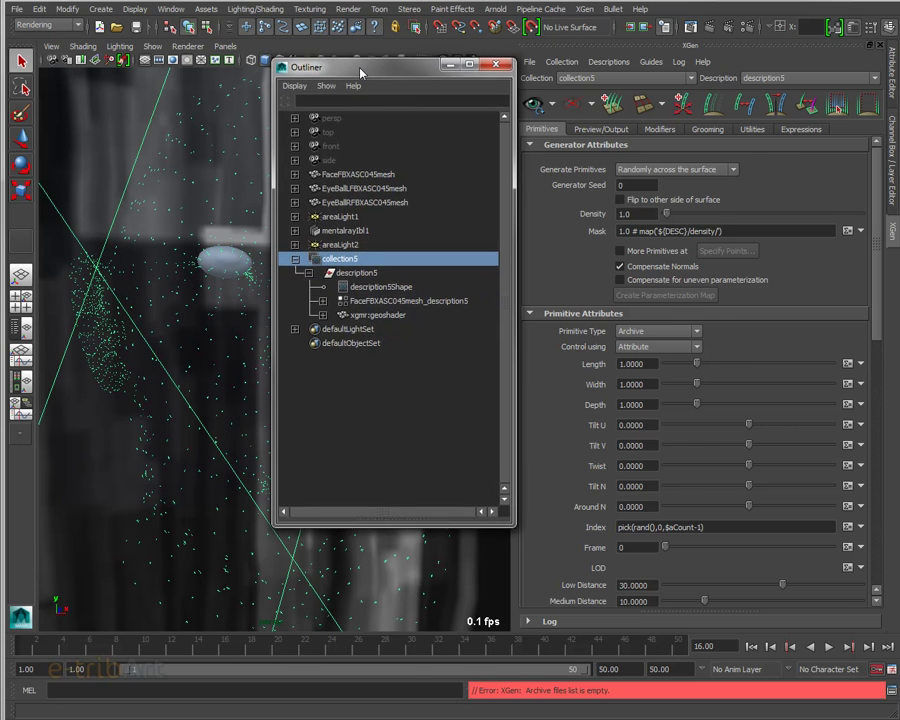
{"action": "left_click", "coordinate": [496, 60]}
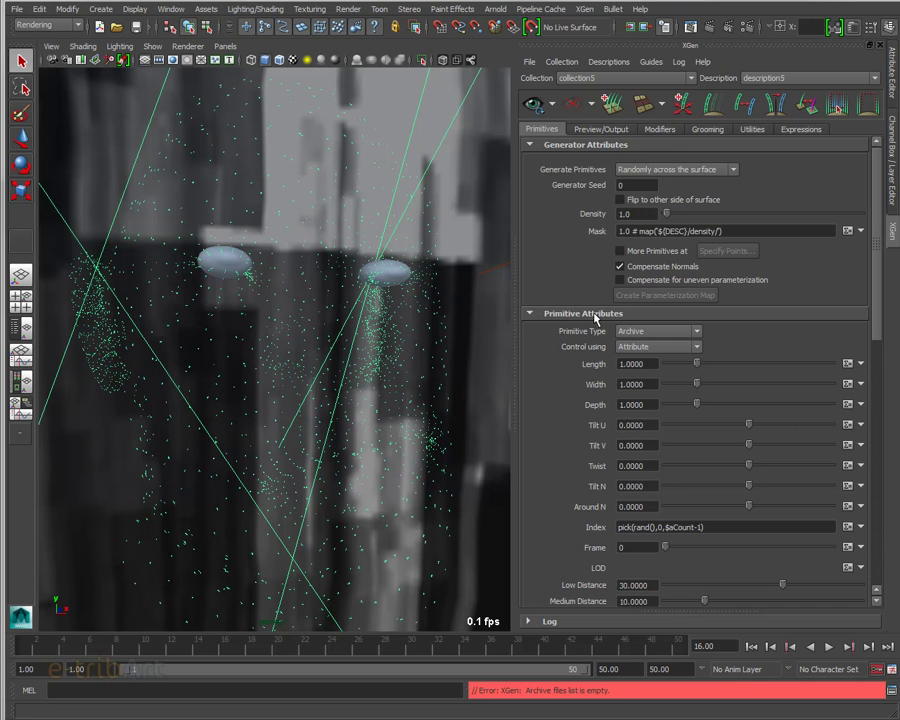
Step: Add rouage4.xarc from xgen\archives as description5's archive and import its materials
{"action": "left_click_drag", "start_coordinate": [873, 333], "coordinate": [873, 412]}
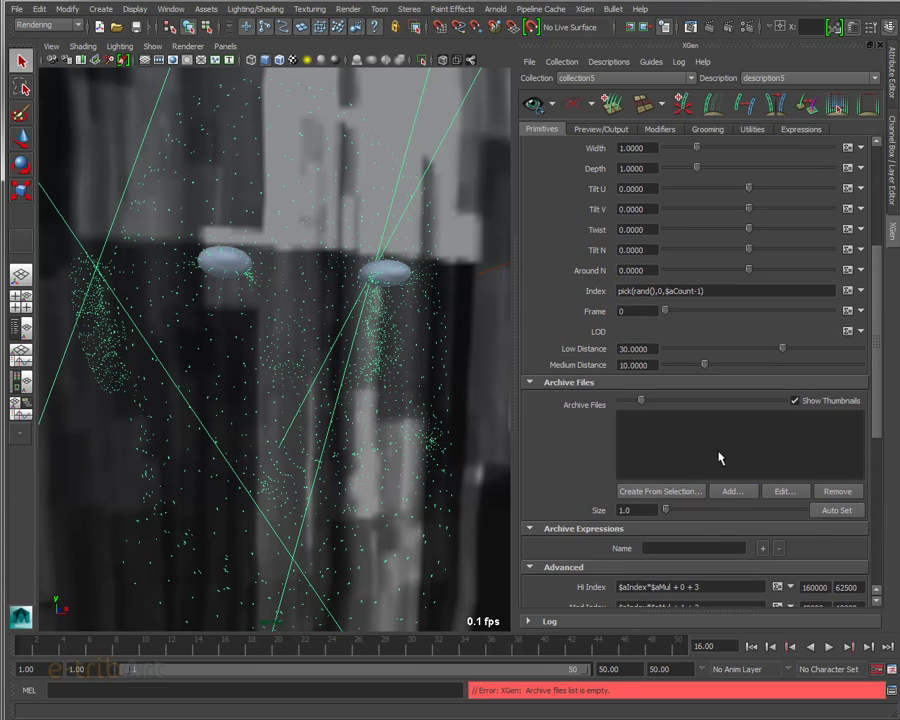
{"action": "left_click", "coordinate": [730, 495]}
{"action": "left_click", "coordinate": [601, 230]}
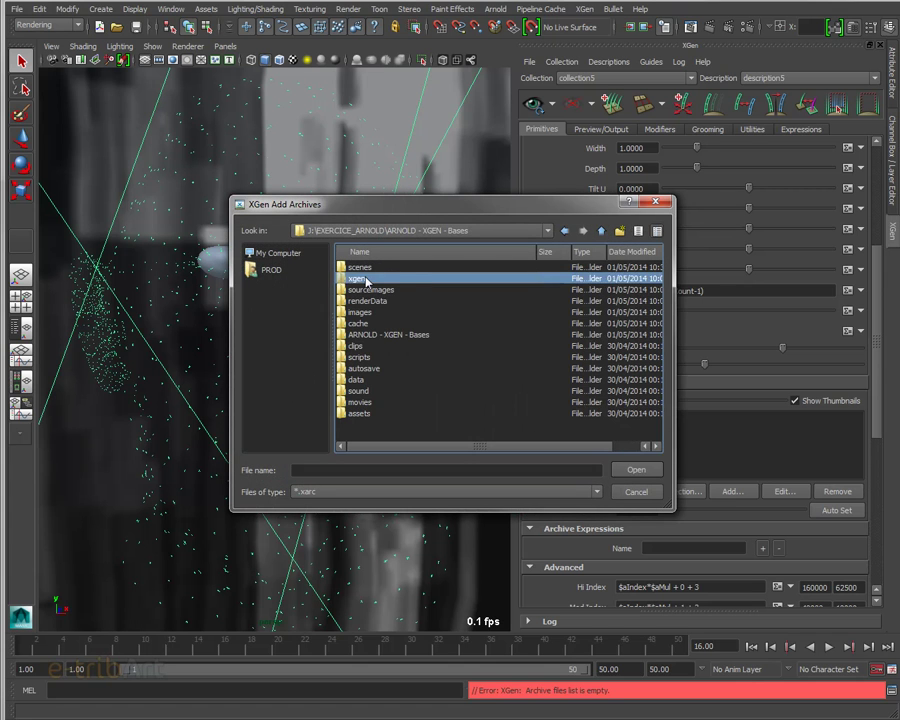
{"action": "double_click", "coordinate": [367, 278]}
{"action": "double_click", "coordinate": [364, 279]}
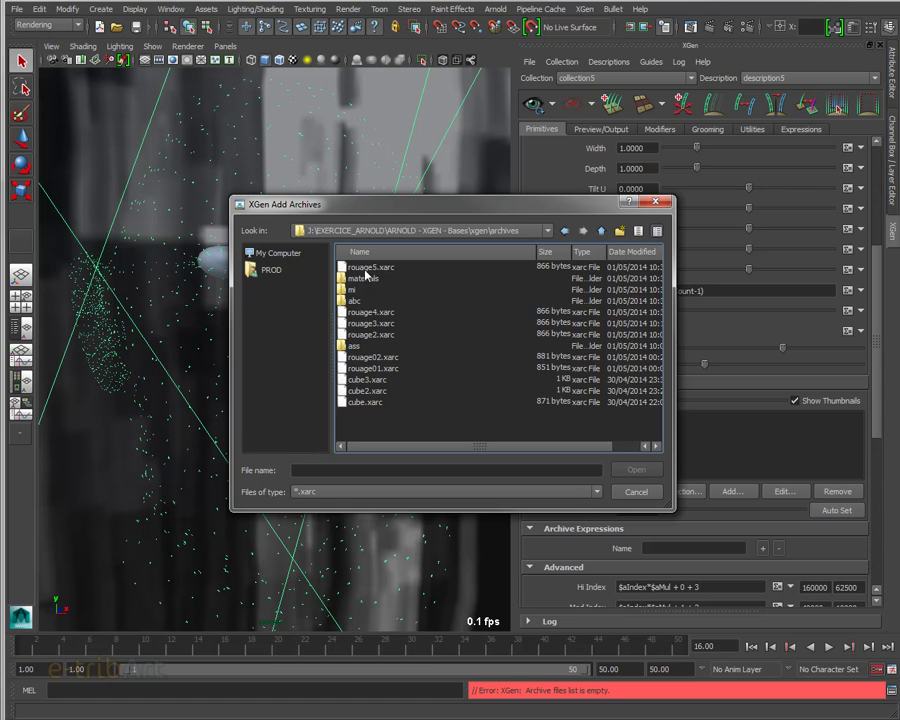
{"action": "left_click", "coordinate": [367, 313]}
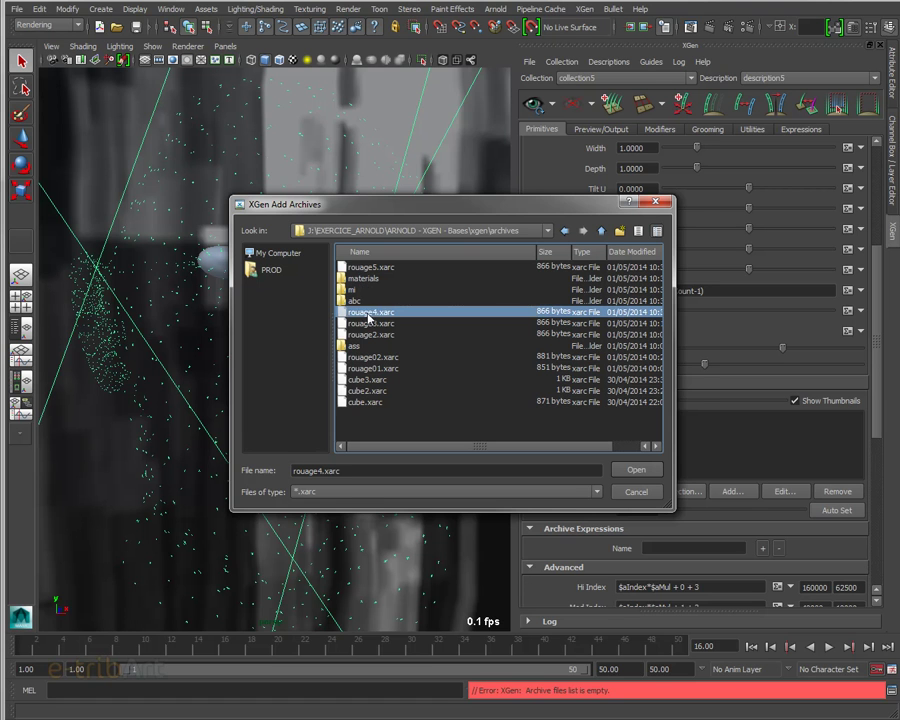
{"action": "double_click", "coordinate": [367, 314]}
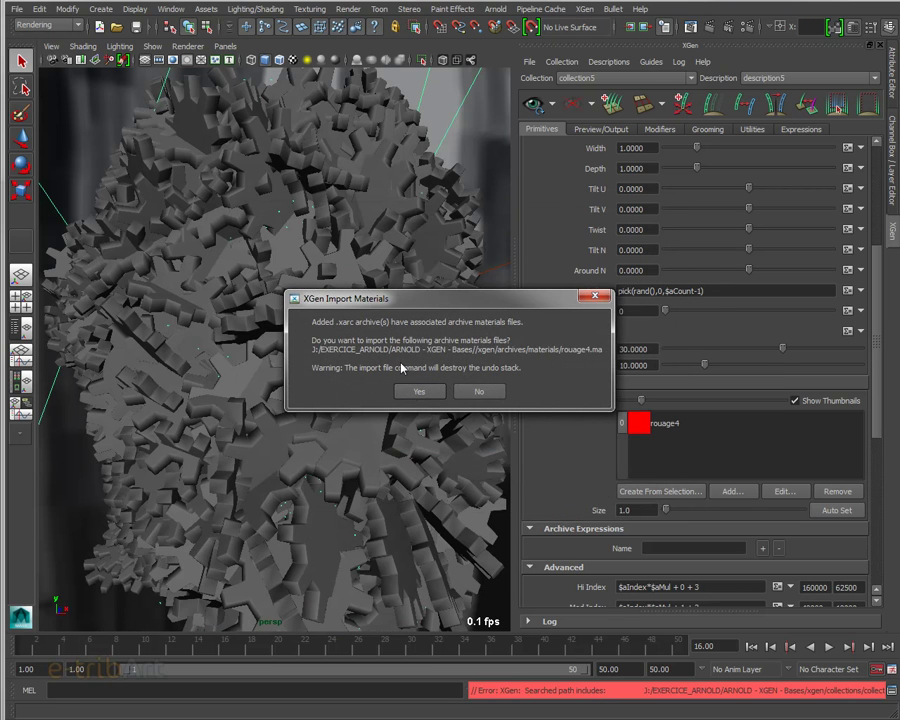
{"action": "left_click", "coordinate": [415, 395]}
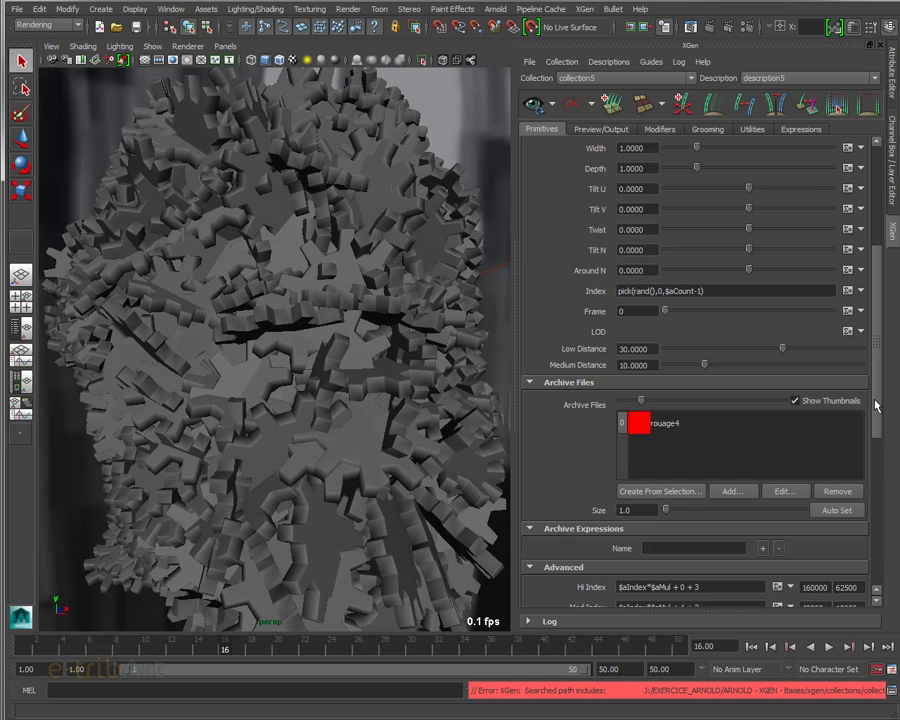
Step: Set the archive primitive Length, Width and Depth to 0.1
{"action": "left_click_drag", "start_coordinate": [879, 407], "coordinate": [885, 301]}
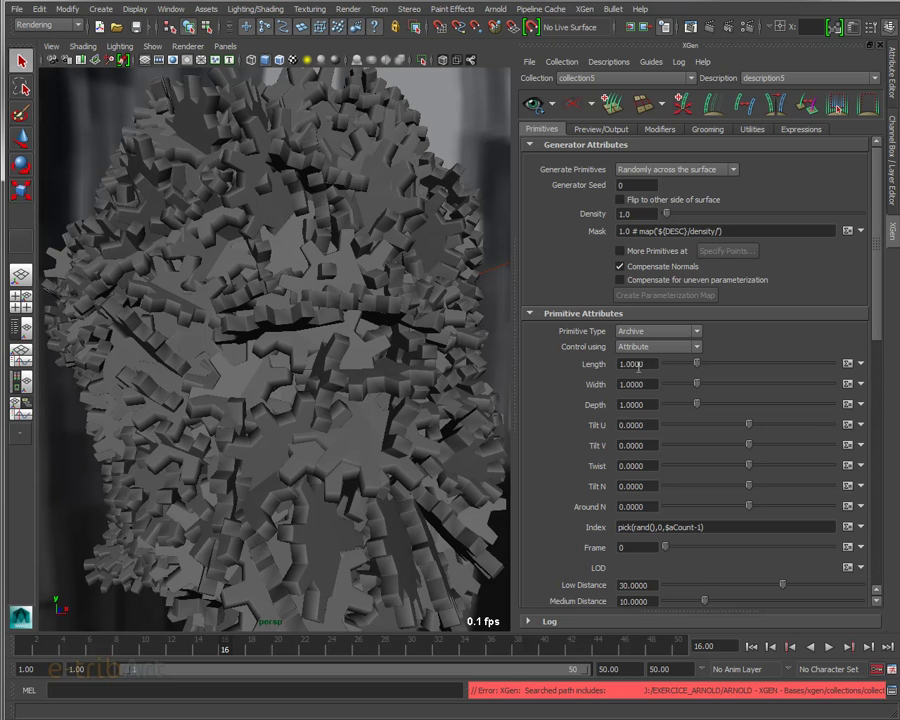
{"action": "left_click_drag", "start_coordinate": [648, 366], "coordinate": [604, 370]}
{"action": "type", "text": "0.1"}
{"action": "key", "text": "Return"}
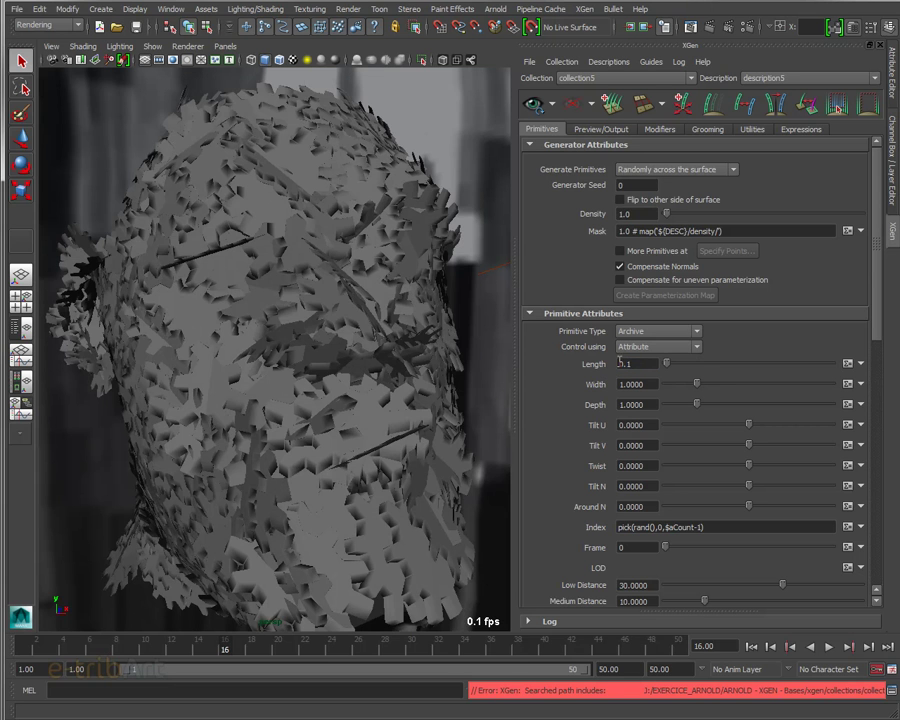
{"action": "left_click_drag", "start_coordinate": [648, 384], "coordinate": [602, 391]}
{"action": "type", "text": "0.1"}
{"action": "key", "text": "Return"}
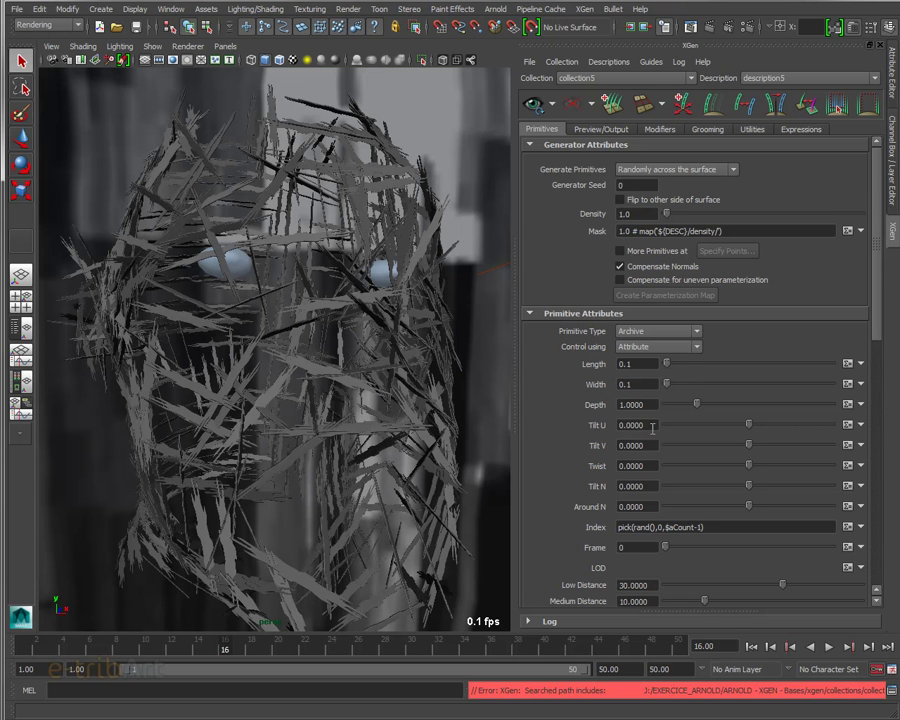
{"action": "left_click_drag", "start_coordinate": [647, 406], "coordinate": [595, 405]}
{"action": "type", "text": "0"}
{"action": "key", "text": "Return"}
Step: Reframe the viewport on the face and set the current time to frame 1
{"action": "mouse_move", "coordinate": [338, 342]}
{"action": "left_mouse_down", "text": "alt"}
{"action": "mouse_move", "coordinate": [311, 346]}
{"action": "mouse_move", "coordinate": [333, 346]}
{"action": "mouse_move", "coordinate": [313, 365]}
{"action": "left_mouse_up", "text": "alt"}
{"action": "scroll", "coordinate": [300, 354], "scroll_direction": "up", "scroll_amount": 3}
{"action": "scroll", "coordinate": [316, 360], "scroll_direction": "up", "scroll_amount": 2}
{"action": "scroll", "coordinate": [356, 370], "scroll_direction": "up", "scroll_amount": 2}
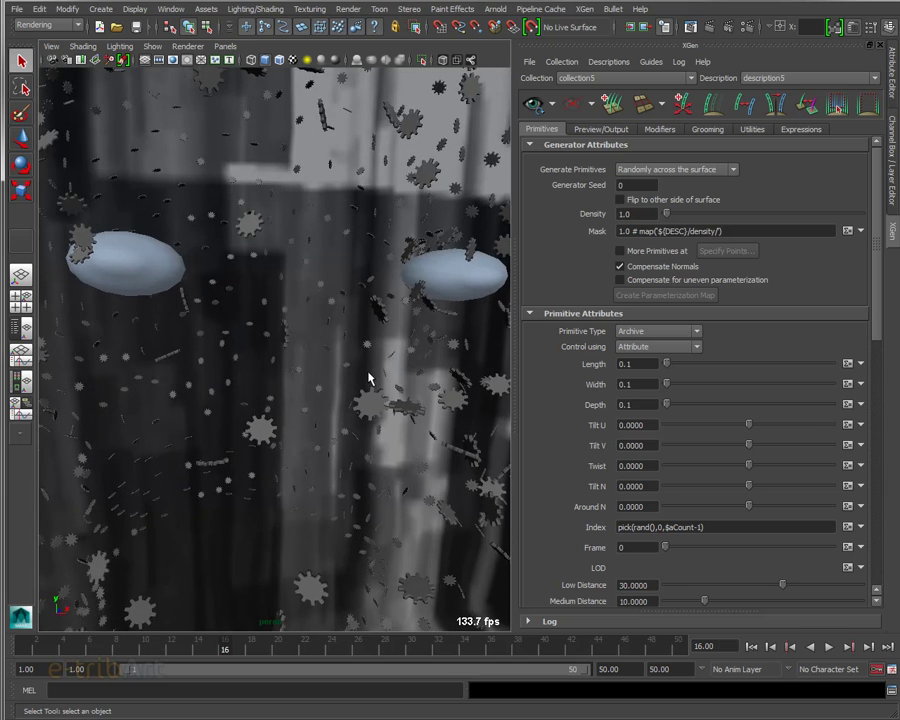
{"action": "scroll", "coordinate": [366, 378], "scroll_direction": "down", "scroll_amount": 5}
{"action": "left_click_drag", "start_coordinate": [354, 376], "coordinate": [317, 370], "text": "alt"}
{"action": "right_click_drag", "start_coordinate": [318, 374], "coordinate": [410, 384], "text": "alt"}
{"action": "left_click_drag", "start_coordinate": [414, 387], "coordinate": [412, 380], "text": "alt"}
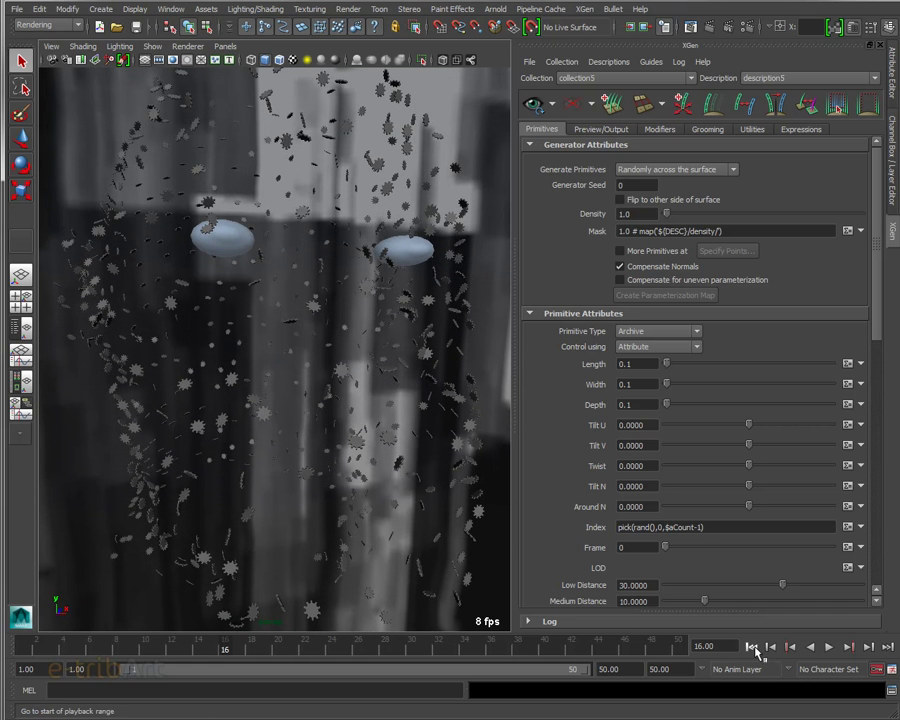
{"action": "left_click", "coordinate": [751, 645]}
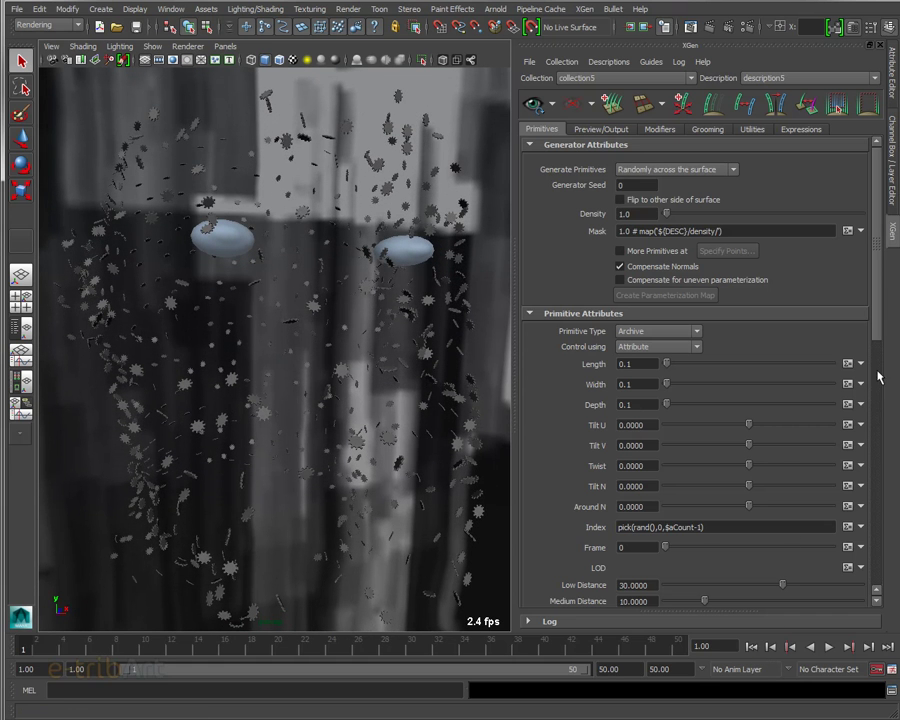
Step: Add rouage5.xarc alongside rouage4 in the archive list and import its materials
{"action": "scroll", "coordinate": [878, 330], "scroll_direction": "down", "scroll_amount": 1}
{"action": "scroll", "coordinate": [813, 293], "scroll_direction": "up", "scroll_amount": 1}
{"action": "left_click", "coordinate": [637, 214]}
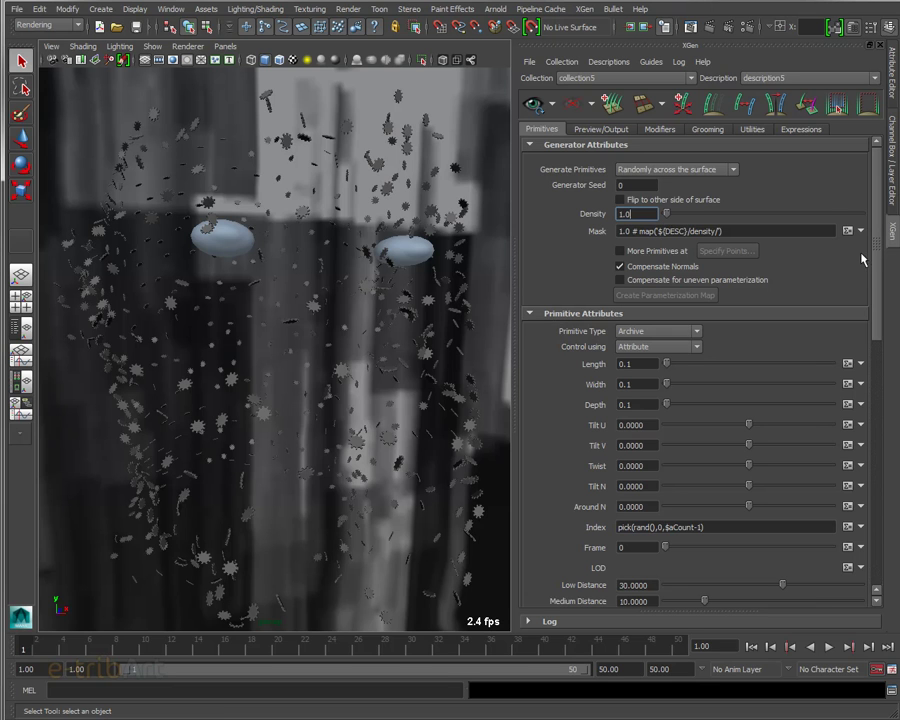
{"action": "scroll", "coordinate": [878, 290], "scroll_direction": "down", "scroll_amount": 3}
{"action": "scroll", "coordinate": [882, 340], "scroll_direction": "down", "scroll_amount": 2}
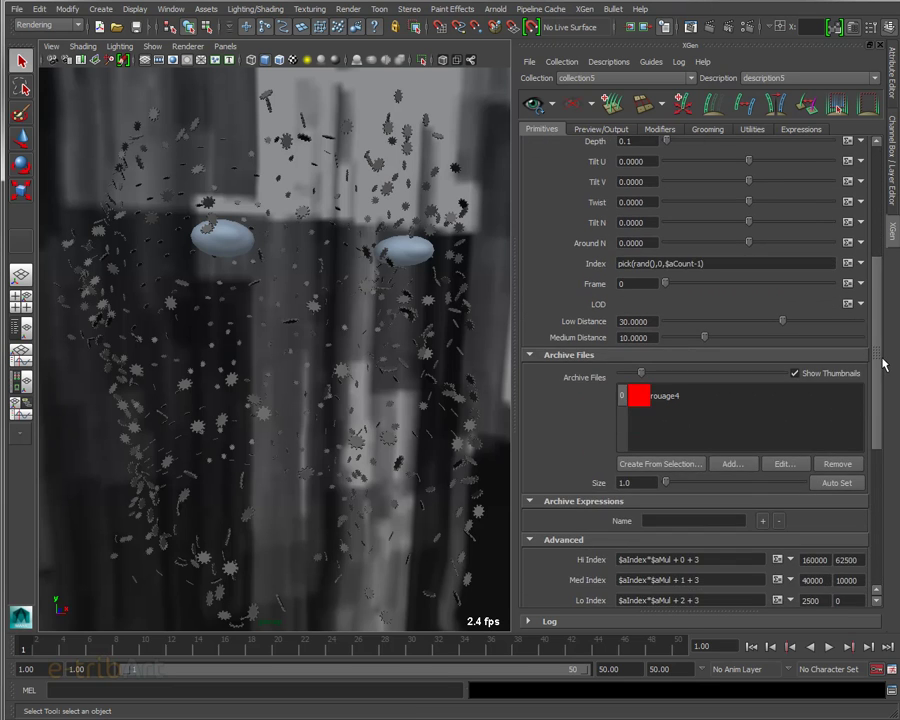
{"action": "left_click", "coordinate": [662, 400]}
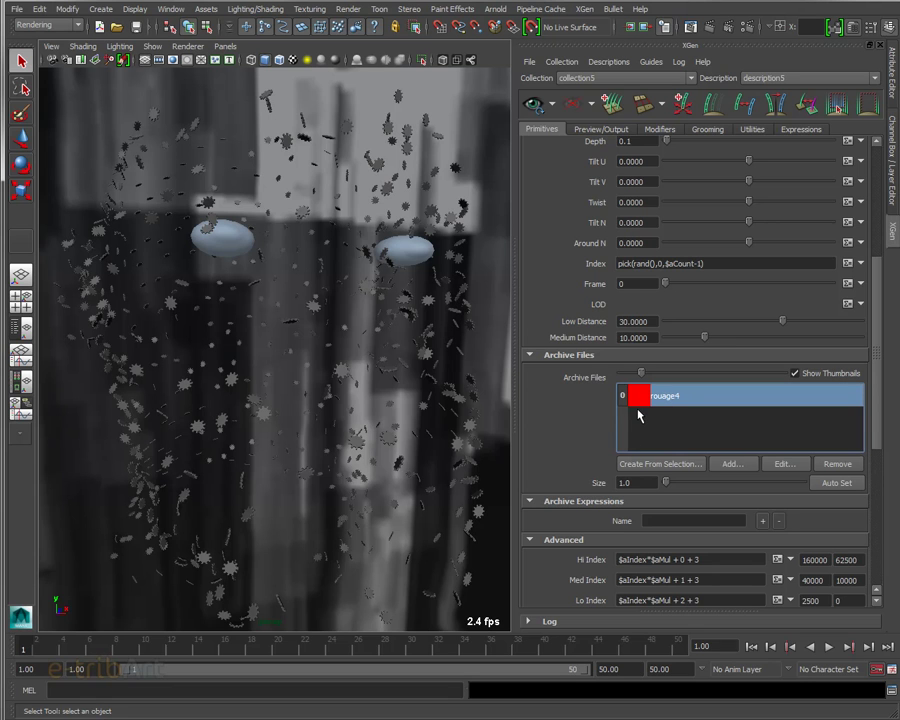
{"action": "left_click", "coordinate": [735, 465]}
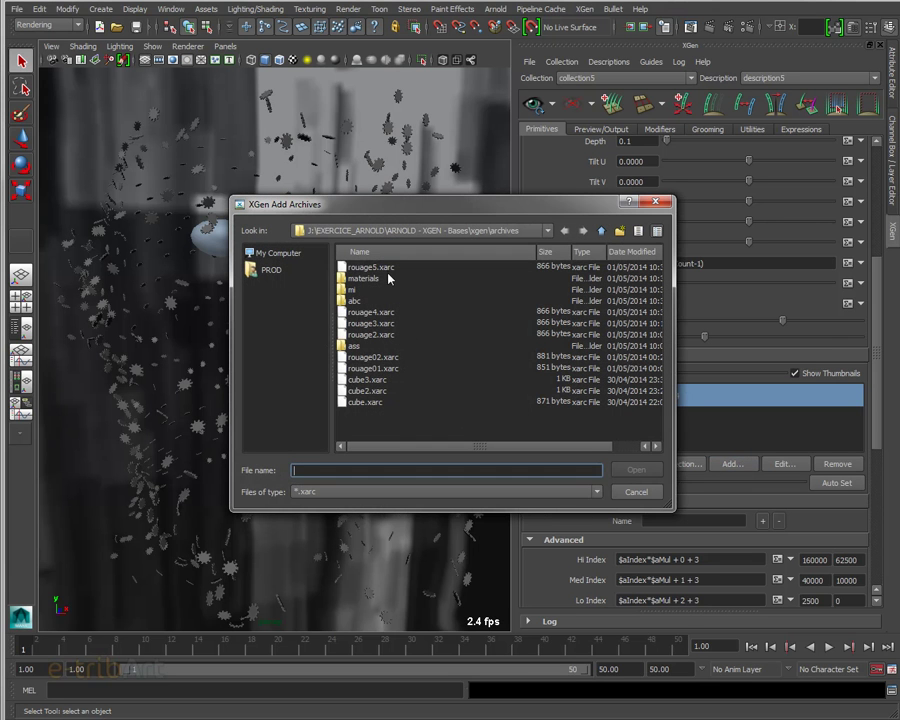
{"action": "left_click", "coordinate": [390, 268]}
{"action": "double_click", "coordinate": [390, 268]}
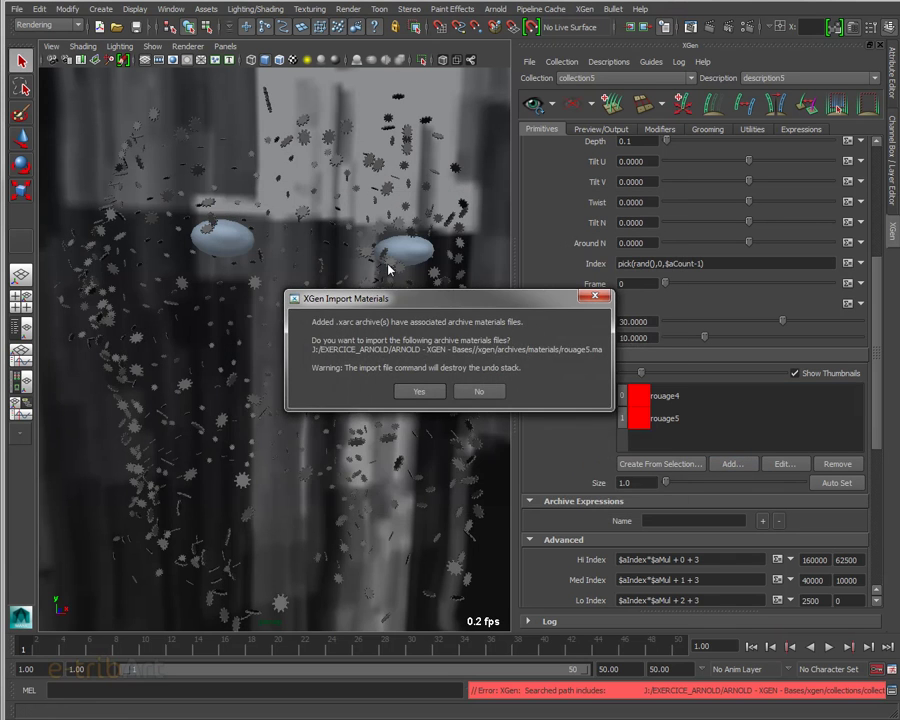
{"action": "left_click", "coordinate": [433, 394]}
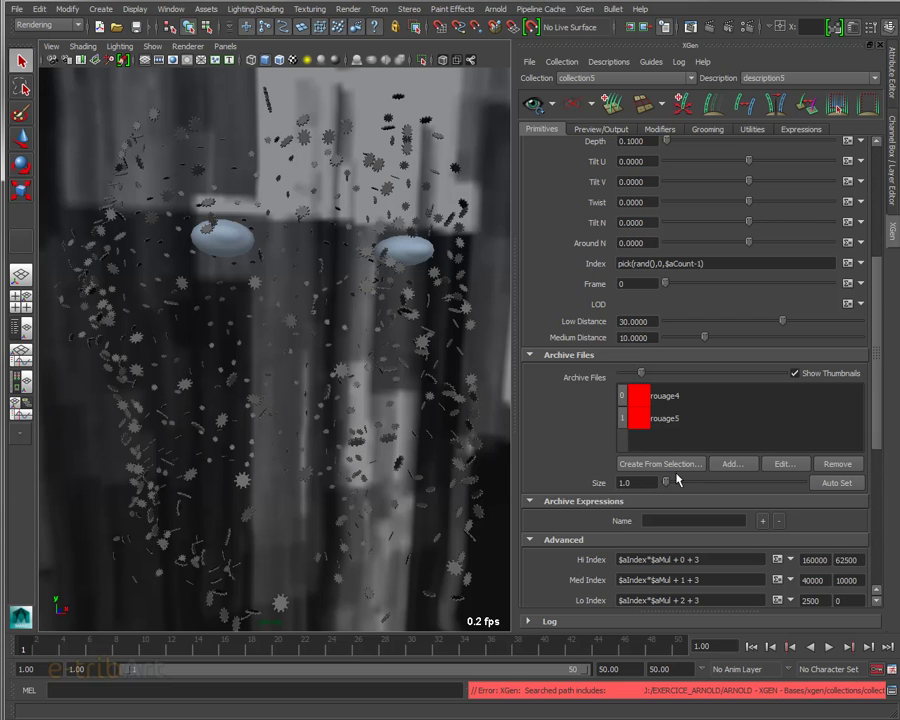
{"action": "left_click_drag", "start_coordinate": [872, 446], "coordinate": [877, 334]}
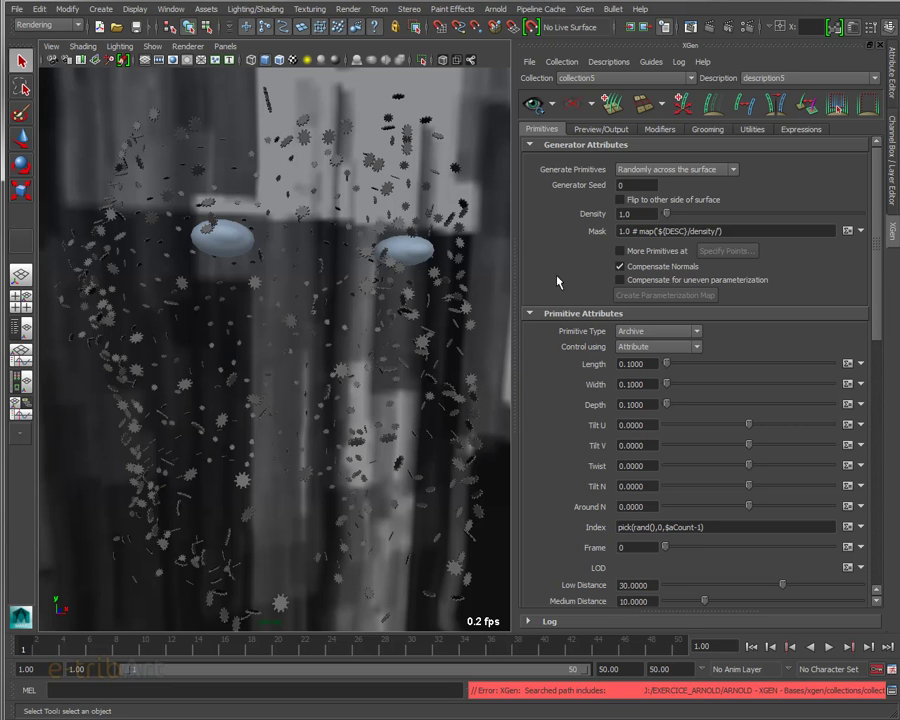
Step: Raise Density to 37.865 and bring the camera closer to the gear-covered face
{"action": "double_click", "coordinate": [646, 215]}
{"action": "left_click_drag", "start_coordinate": [668, 217], "coordinate": [738, 214]}
{"action": "mouse_move", "coordinate": [426, 333]}
{"action": "left_mouse_down", "text": "alt"}
{"action": "mouse_move", "coordinate": [388, 335]}
{"action": "mouse_move", "coordinate": [396, 337]}
{"action": "left_mouse_up", "text": "alt"}
{"action": "right_click_drag", "start_coordinate": [396, 337], "coordinate": [411, 361], "text": "alt"}
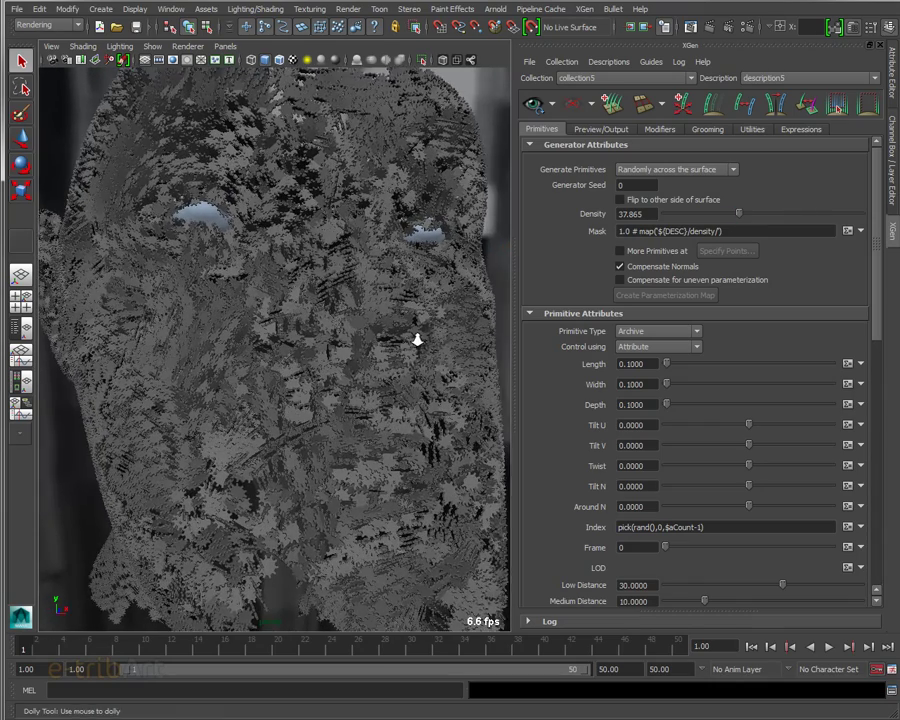
{"action": "left_click_drag", "start_coordinate": [408, 358], "coordinate": [404, 362], "text": "alt"}
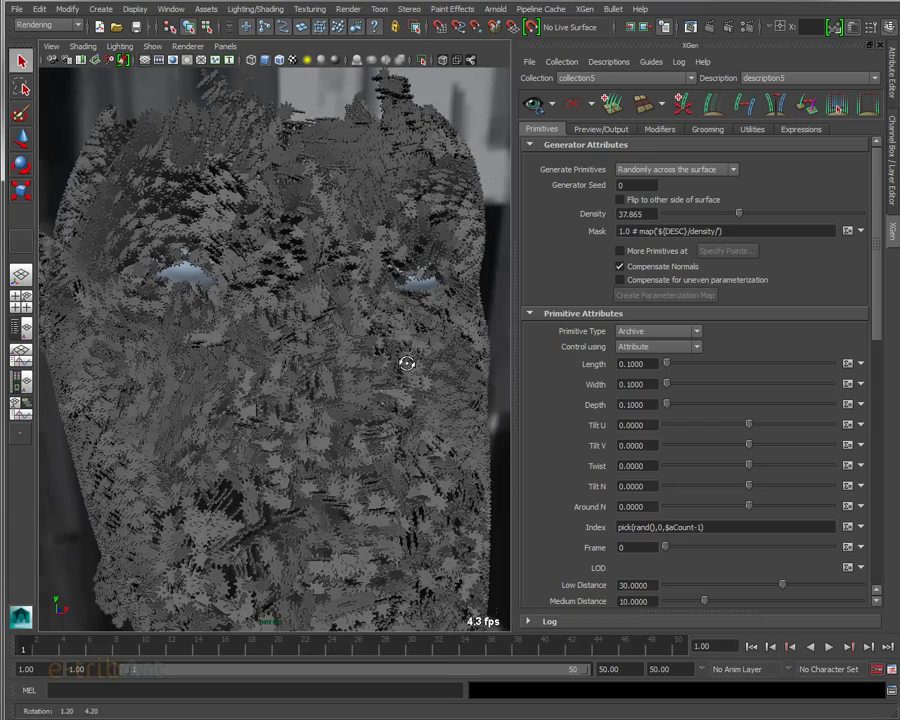
{"action": "right_click_drag", "start_coordinate": [406, 362], "coordinate": [416, 370], "text": "alt"}
{"action": "left_click_drag", "start_coordinate": [416, 370], "coordinate": [412, 343], "text": "alt"}
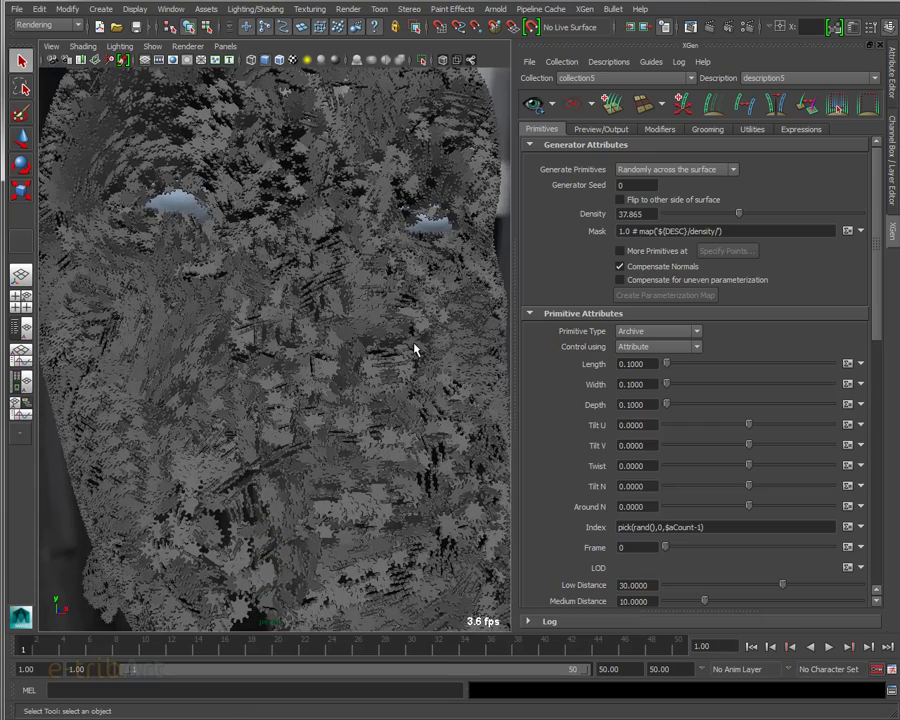
{"action": "left_click", "coordinate": [50, 46]}
{"action": "mouse_move", "coordinate": [86, 233]}
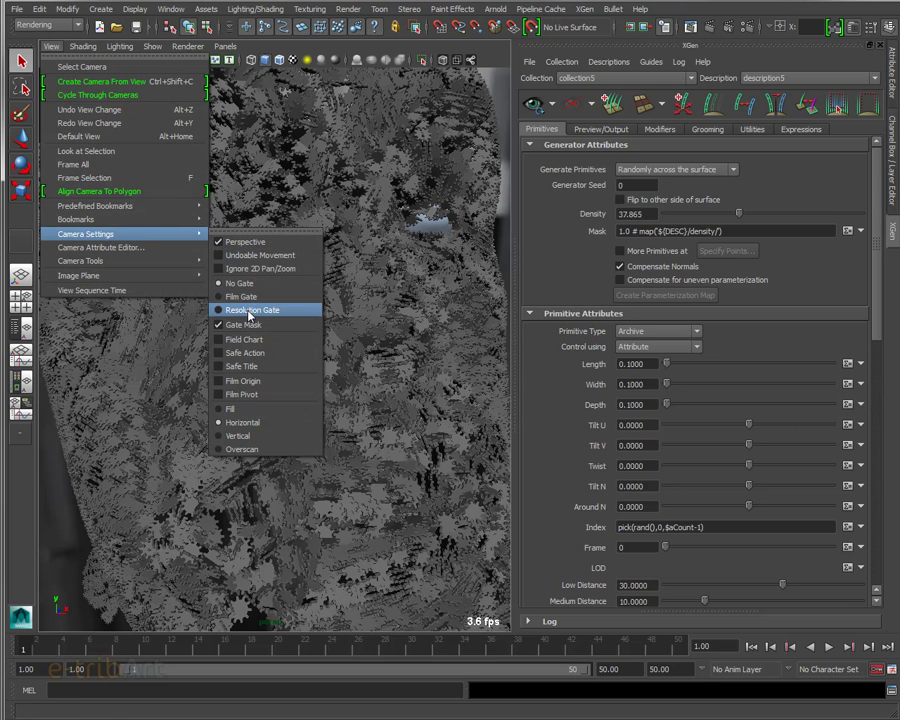
Step: Turn on the Resolution Gate and center the gear-covered face inside it
{"action": "left_click", "coordinate": [245, 310]}
{"action": "mouse_move", "coordinate": [258, 322]}
{"action": "left_mouse_down", "text": "alt"}
{"action": "mouse_move", "coordinate": [234, 314]}
{"action": "mouse_move", "coordinate": [236, 321]}
{"action": "left_mouse_up", "text": "alt"}
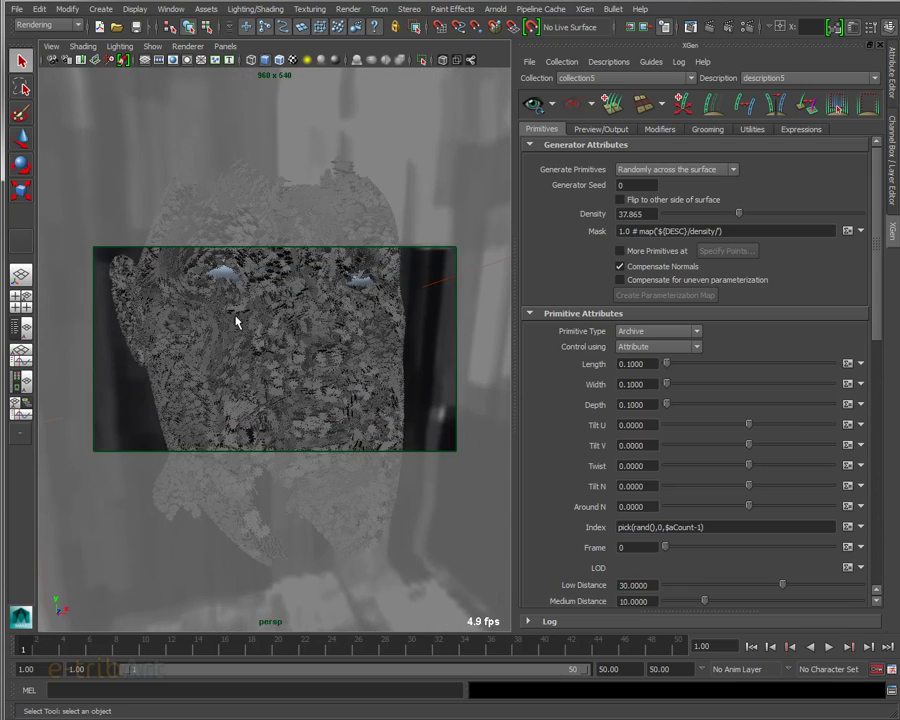
{"action": "middle_click_drag", "start_coordinate": [236, 321], "coordinate": [243, 343], "text": "alt"}
{"action": "left_click_drag", "start_coordinate": [243, 343], "coordinate": [253, 346], "text": "alt"}
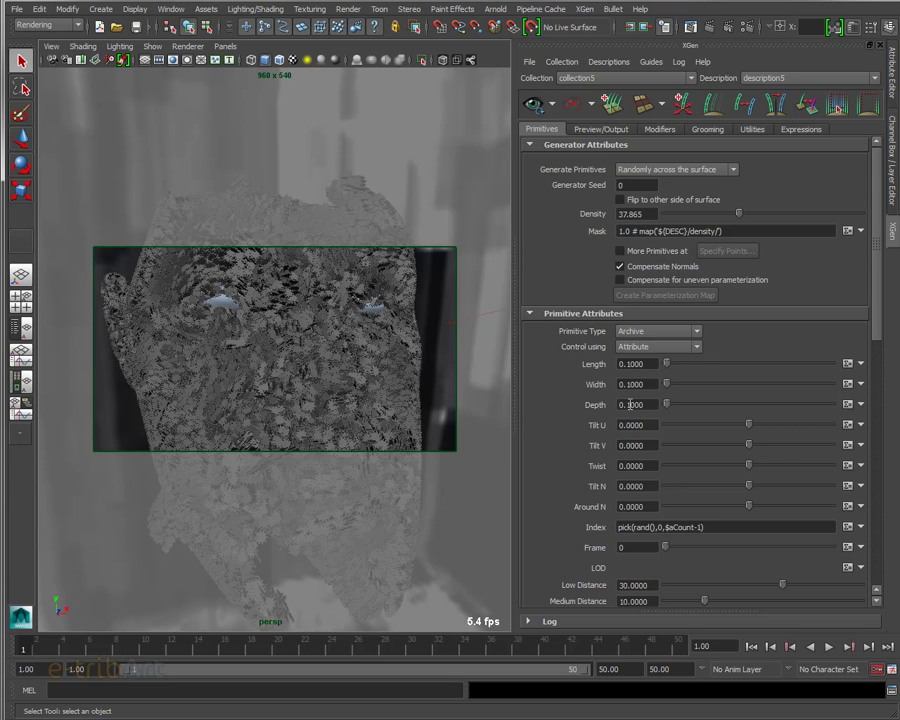
Step: Tilt the gear archives to U -0.31 and V -0.21, and set Twist to -66.075
{"action": "left_click_drag", "start_coordinate": [750, 427], "coordinate": [735, 424]}
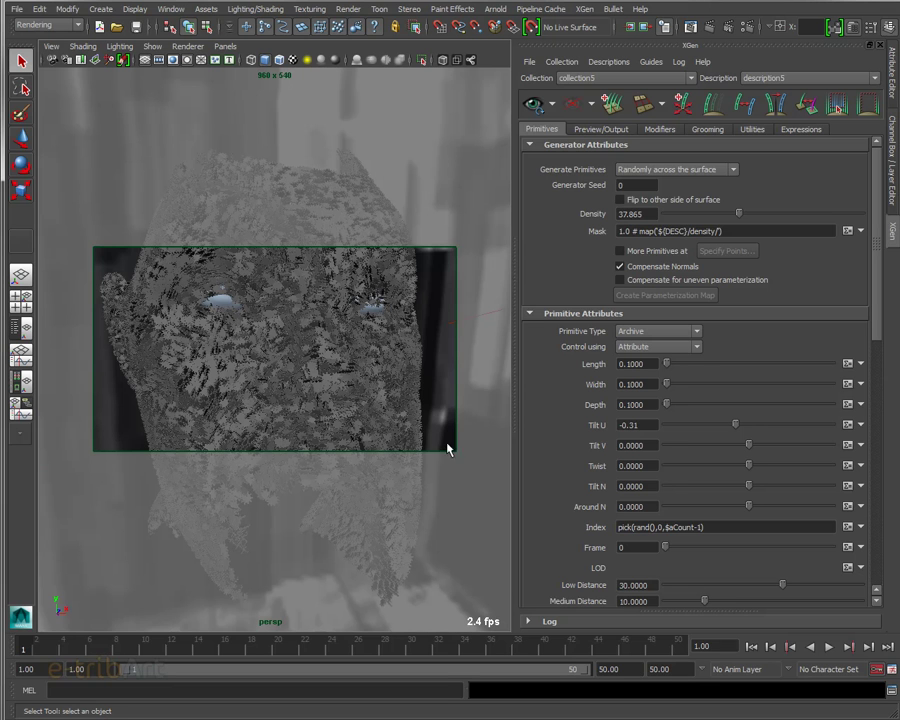
{"action": "mouse_move", "coordinate": [748, 444]}
{"action": "left_mouse_down"}
{"action": "mouse_move", "coordinate": [727, 444]}
{"action": "mouse_move", "coordinate": [738, 446]}
{"action": "left_mouse_up"}
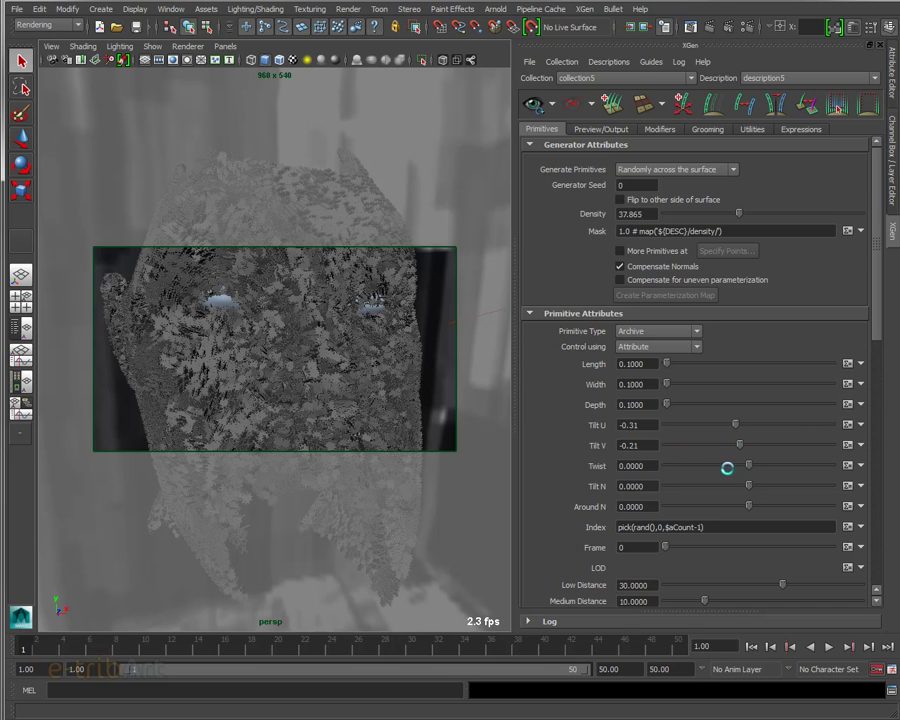
{"action": "left_click", "coordinate": [717, 466]}
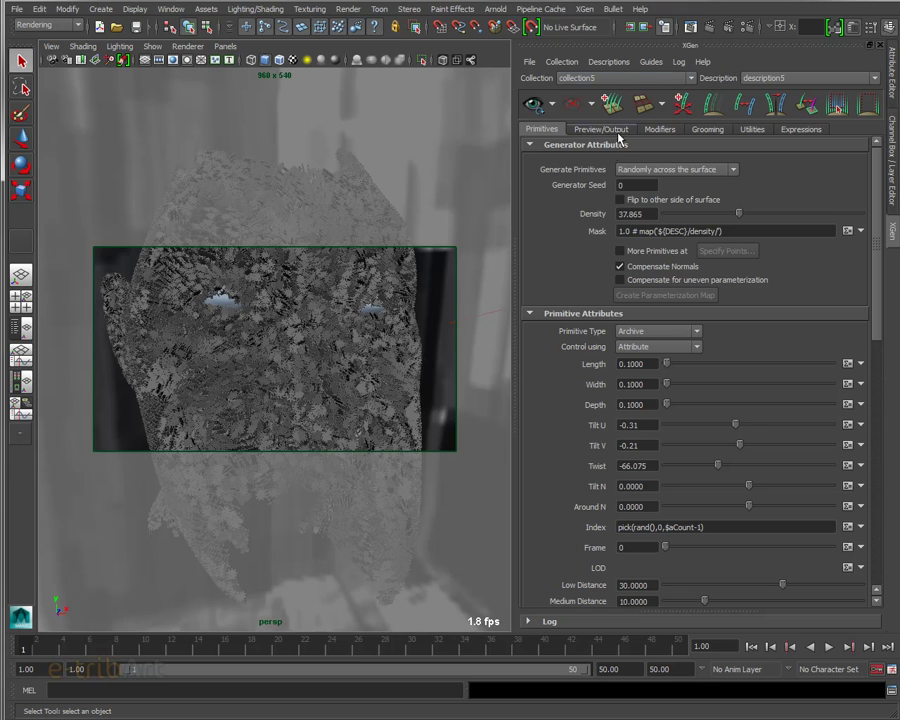
Step: Render frame 1 in mental ray and reposition the Render View window
{"action": "left_click", "coordinate": [690, 26]}
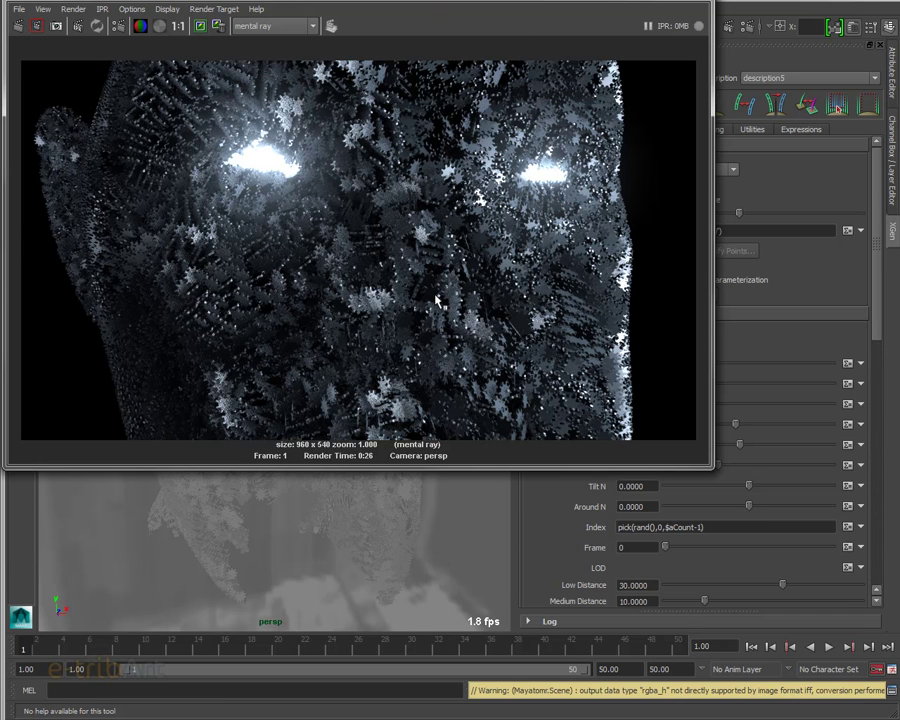
{"action": "mouse_move", "coordinate": [589, 3]}
{"action": "left_mouse_down"}
{"action": "mouse_move", "coordinate": [585, 15]}
{"action": "mouse_move", "coordinate": [584, 0]}
{"action": "left_mouse_up"}
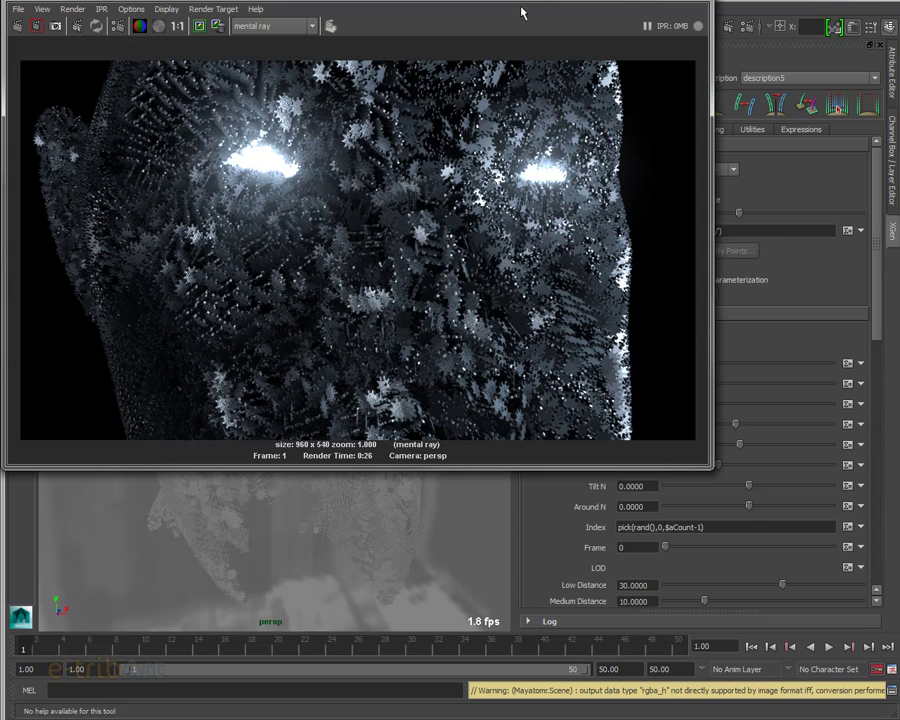
{"action": "left_click_drag", "start_coordinate": [527, 1], "coordinate": [527, 2]}
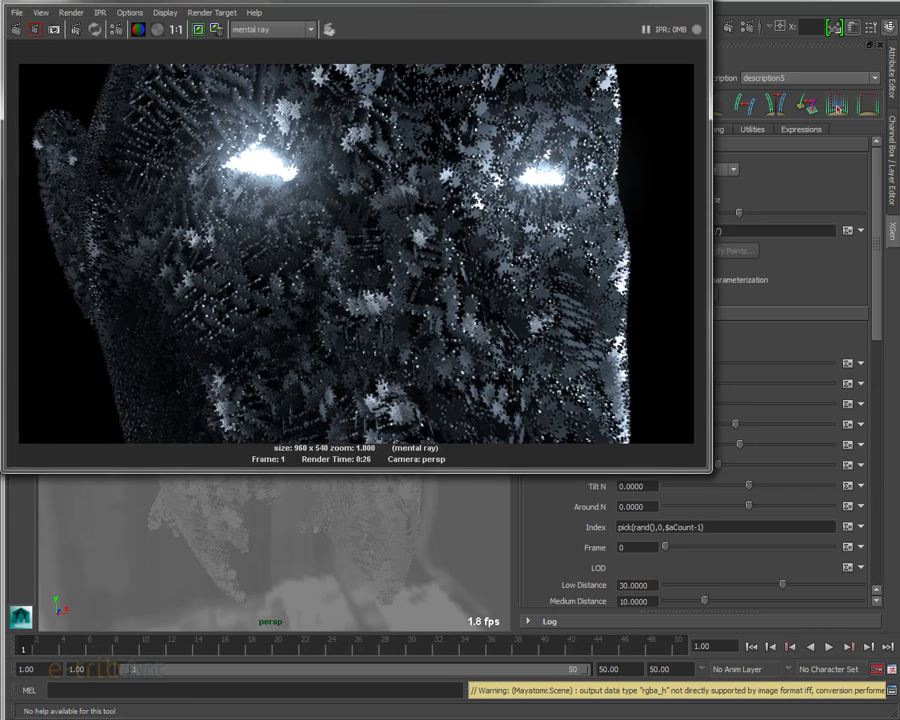
{"action": "left_click_drag", "start_coordinate": [591, 0], "coordinate": [578, 100]}
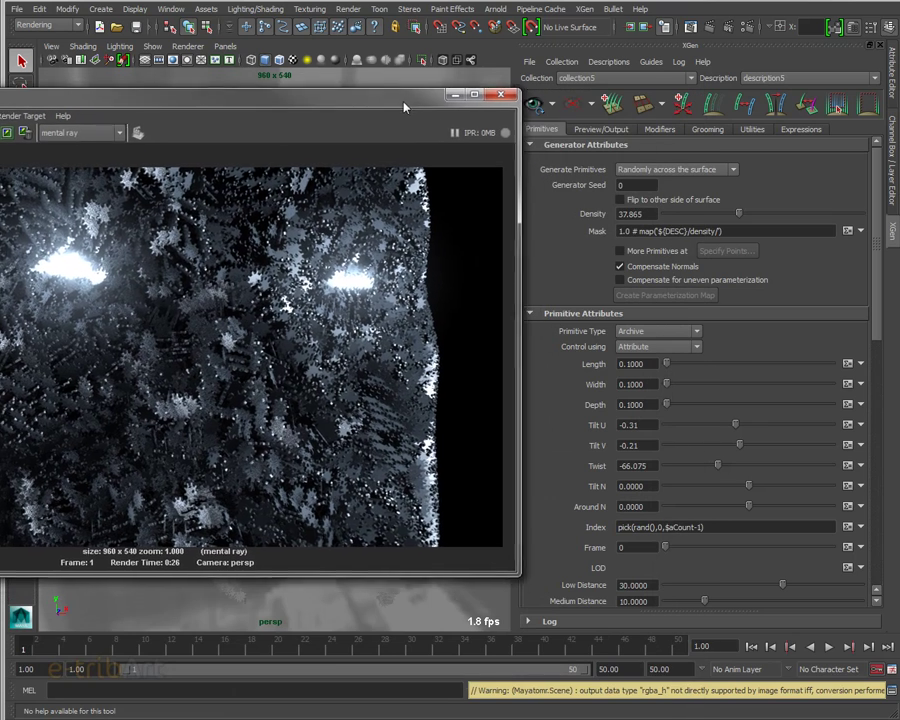
Step: Move the Render View window up and left so the XGen primitive attributes show
{"action": "left_click_drag", "start_coordinate": [578, 100], "coordinate": [398, 88]}
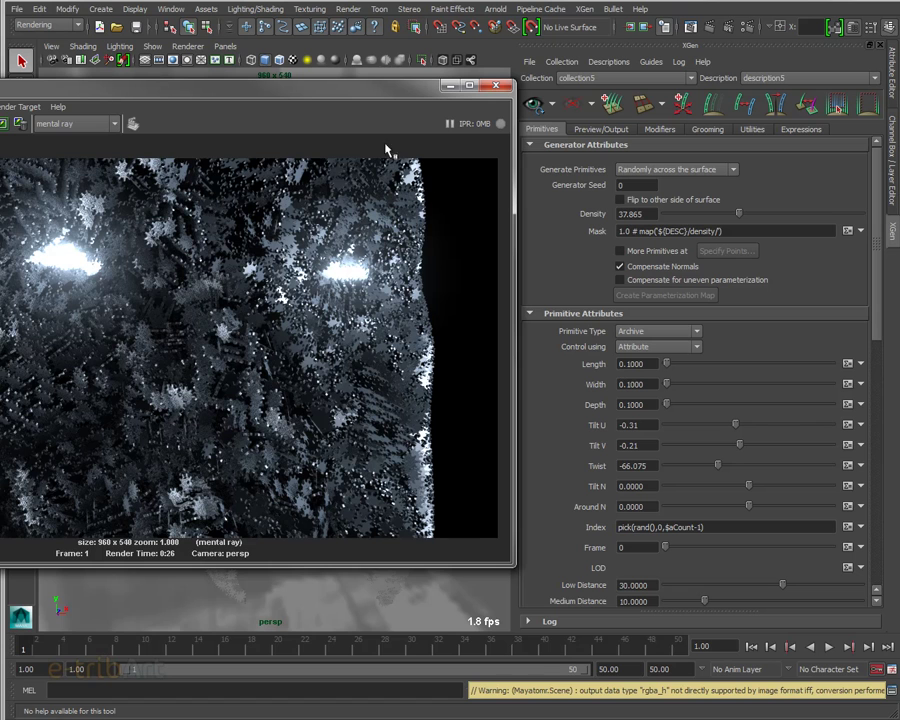
{"action": "left_click_drag", "start_coordinate": [361, 99], "coordinate": [389, 93]}
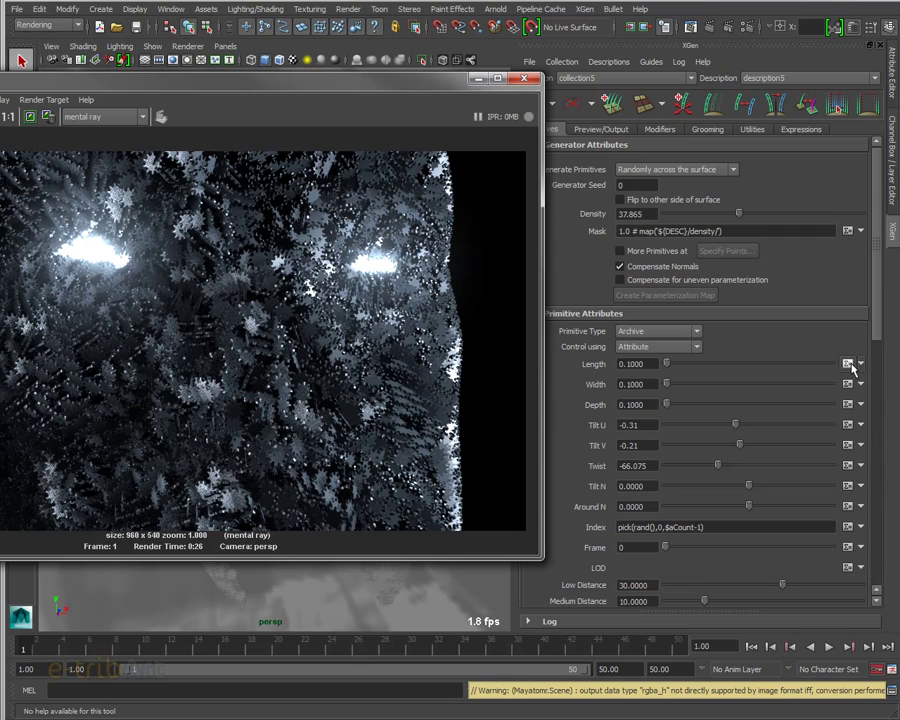
{"action": "left_click", "coordinate": [860, 366]}
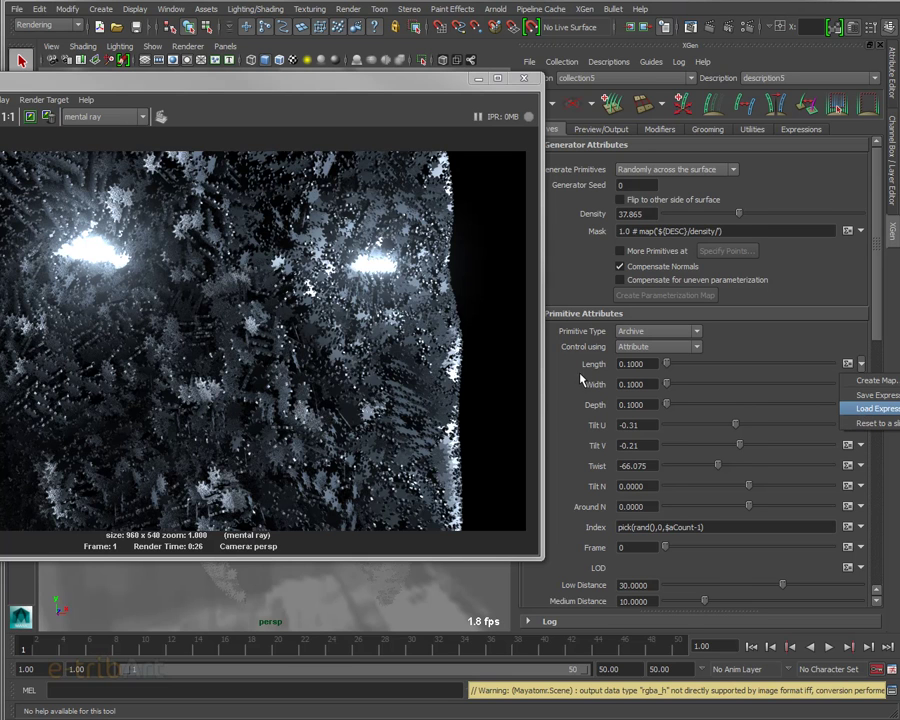
{"action": "left_click", "coordinate": [577, 428]}
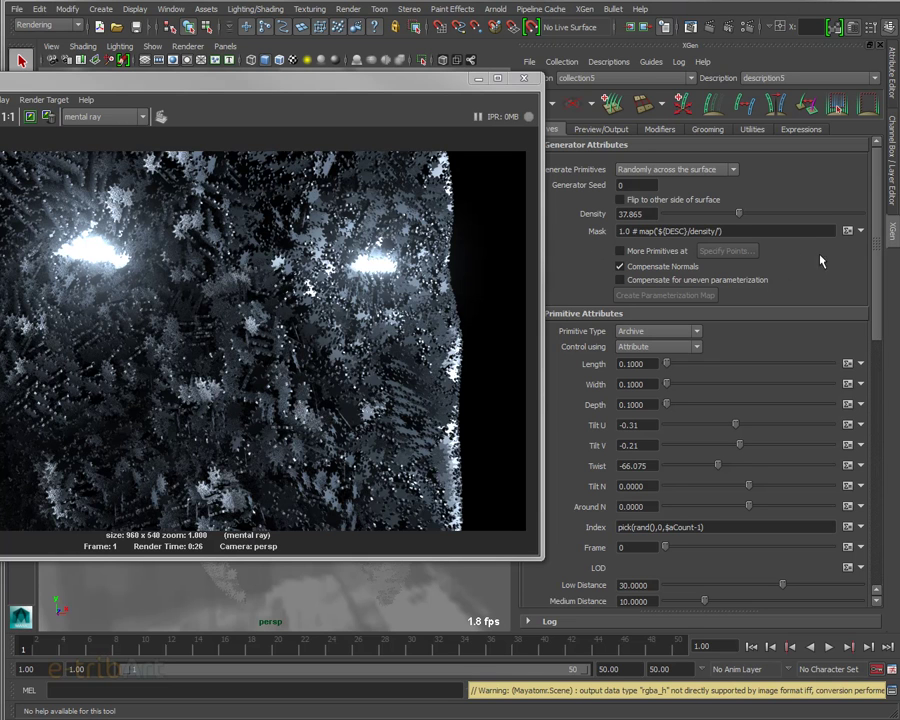
{"action": "left_click", "coordinate": [861, 233]}
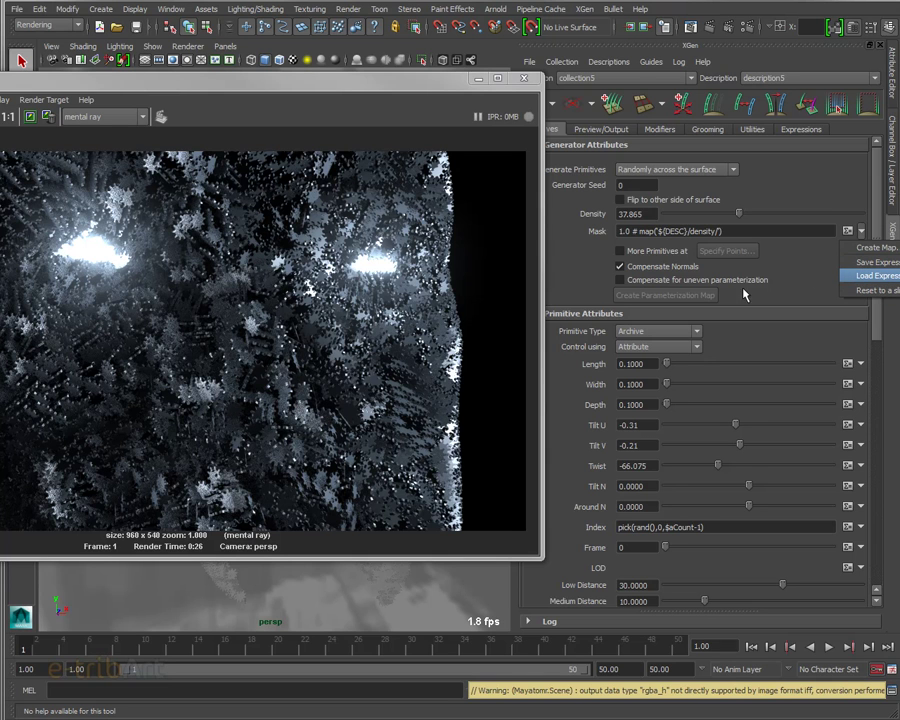
{"action": "left_click", "coordinate": [575, 268]}
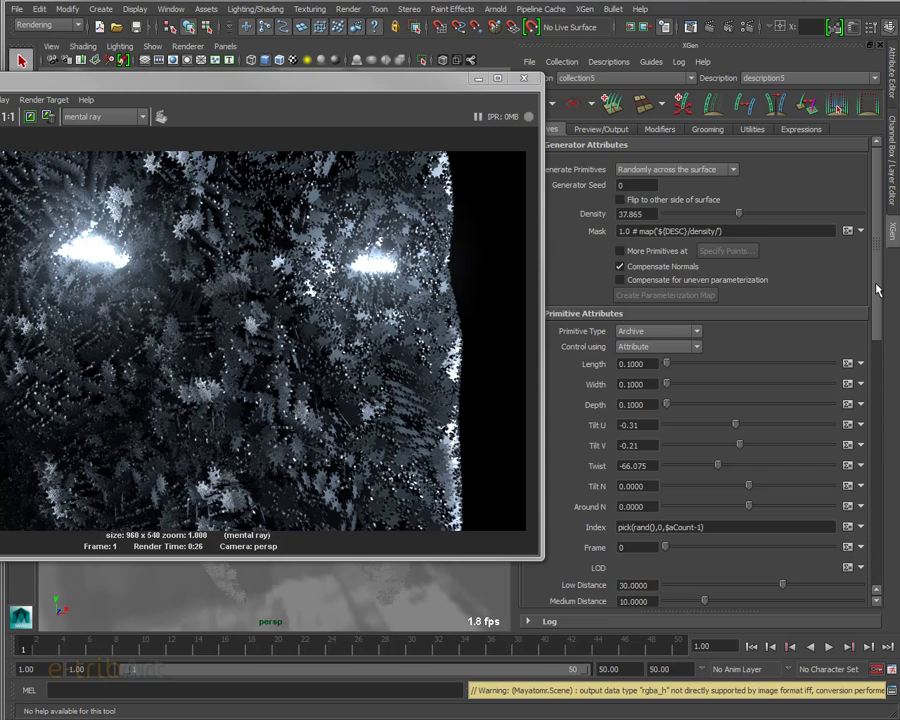
{"action": "left_click_drag", "start_coordinate": [876, 290], "coordinate": [882, 382]}
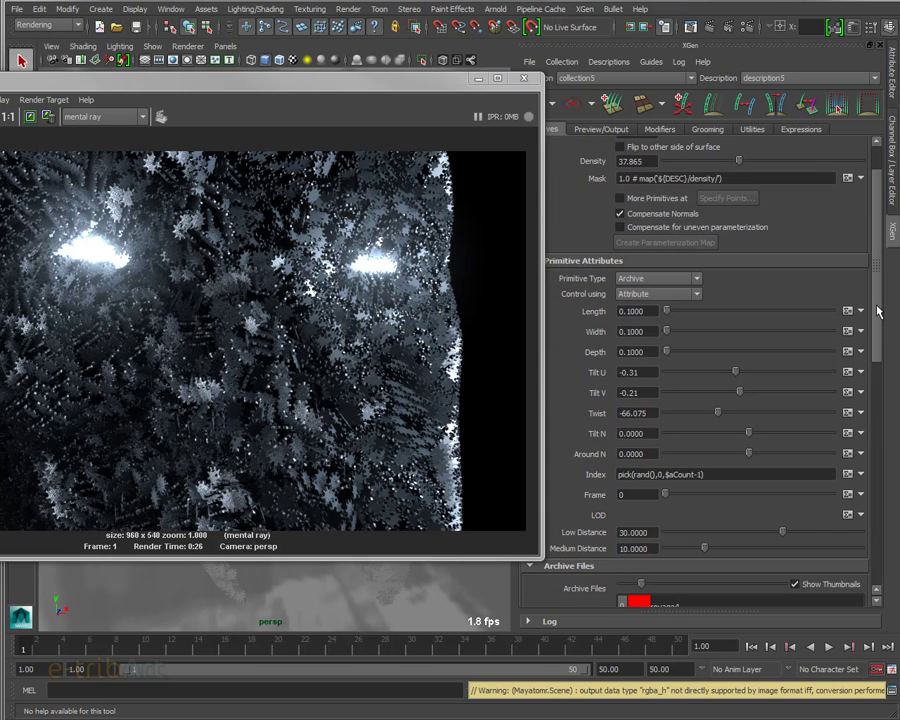
{"action": "left_click_drag", "start_coordinate": [882, 382], "coordinate": [873, 491]}
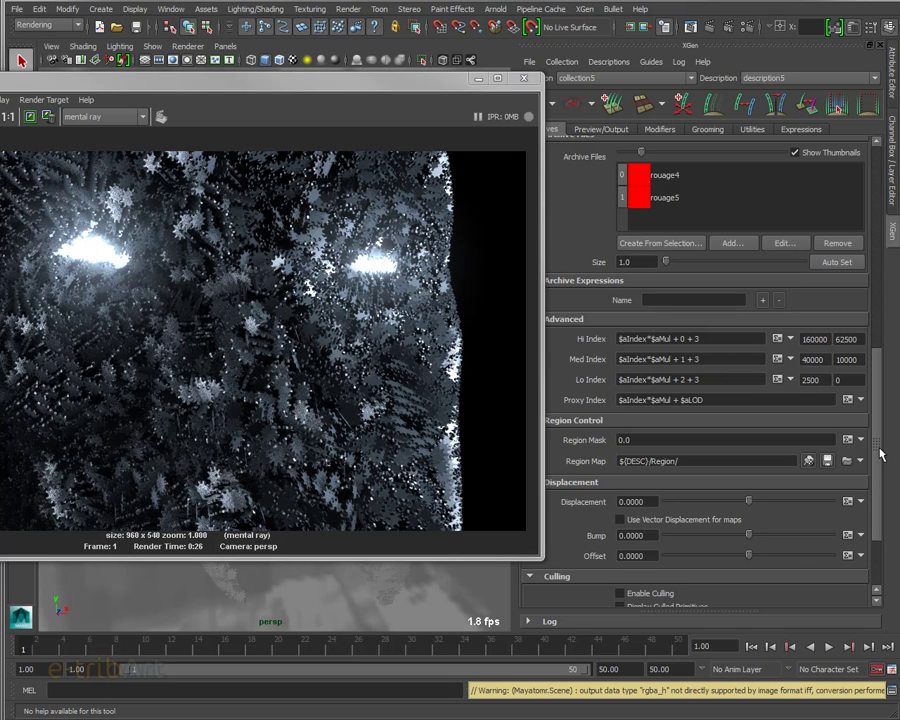
{"action": "left_click_drag", "start_coordinate": [880, 455], "coordinate": [876, 270]}
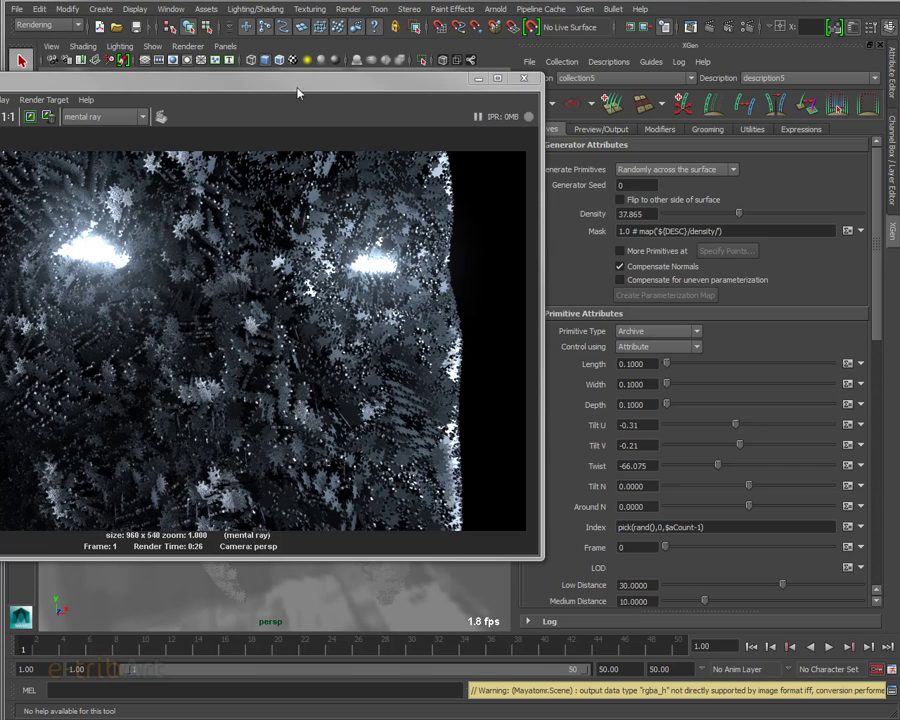
{"action": "left_click_drag", "start_coordinate": [281, 86], "coordinate": [274, 83]}
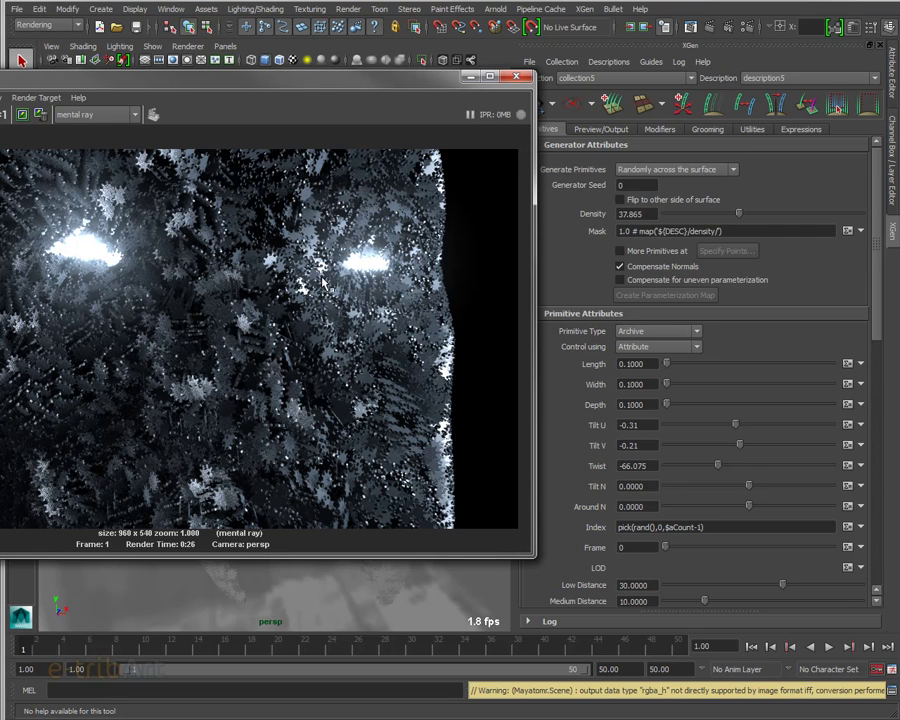
{"action": "mouse_move", "coordinate": [217, 83]}
{"action": "left_mouse_down"}
{"action": "mouse_move", "coordinate": [237, 90]}
{"action": "mouse_move", "coordinate": [227, 82]}
{"action": "left_mouse_up"}
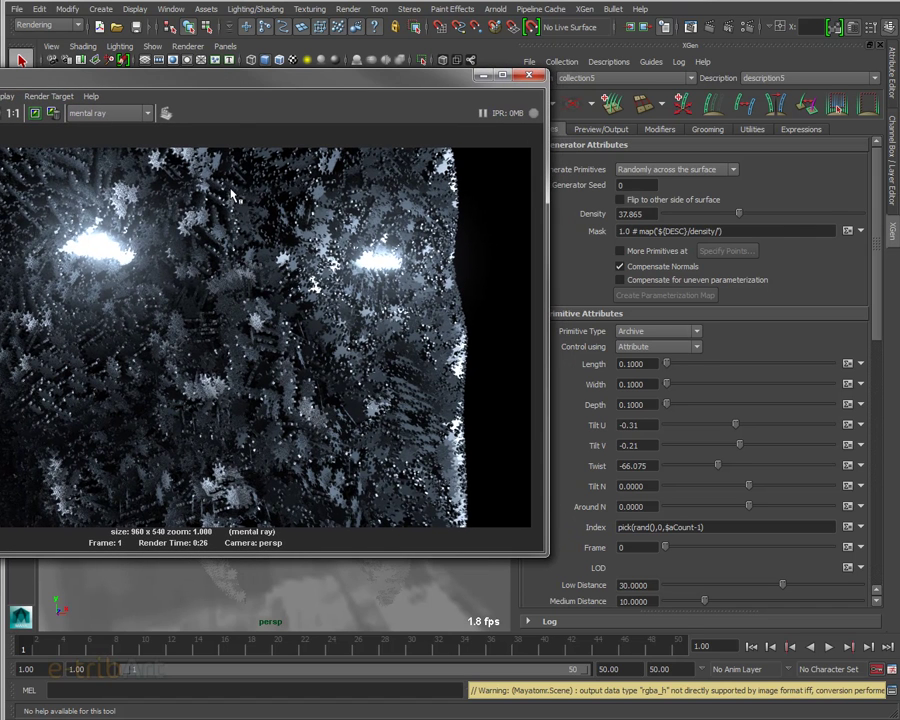